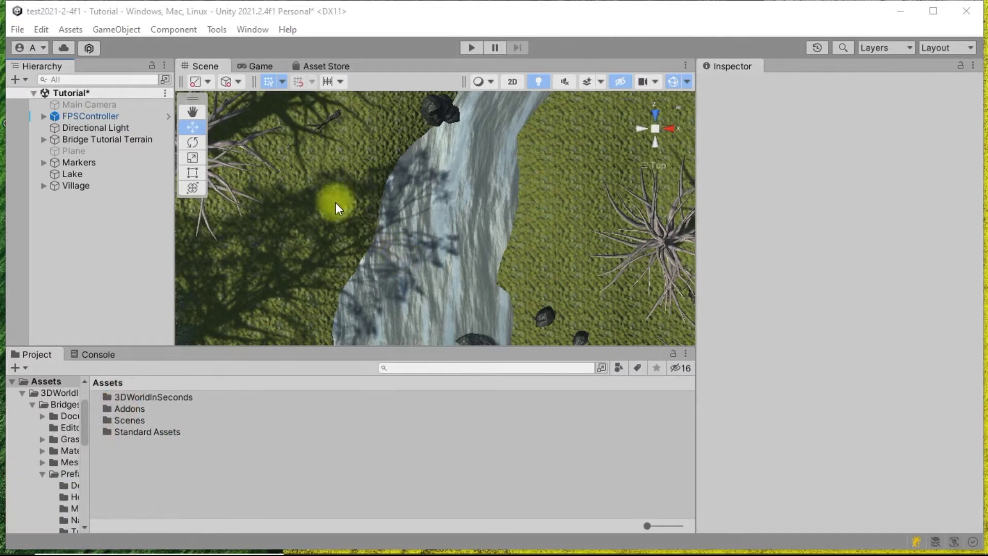
Create a new wooden bridge with its start point on the riverbank and end point in the water, adjusting the end point slightly outward.
left_click(217, 31)
mouse_move(227, 48)
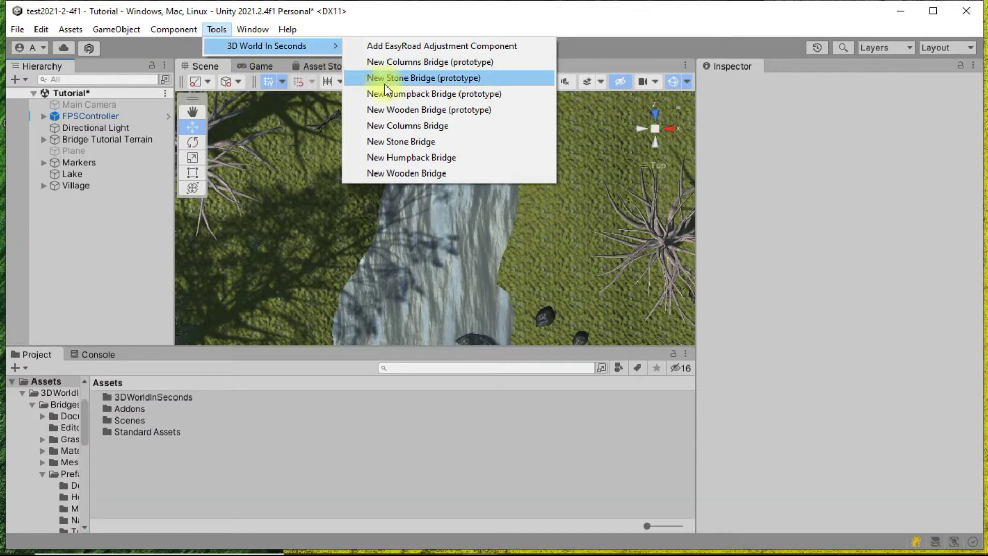
left_click(405, 173)
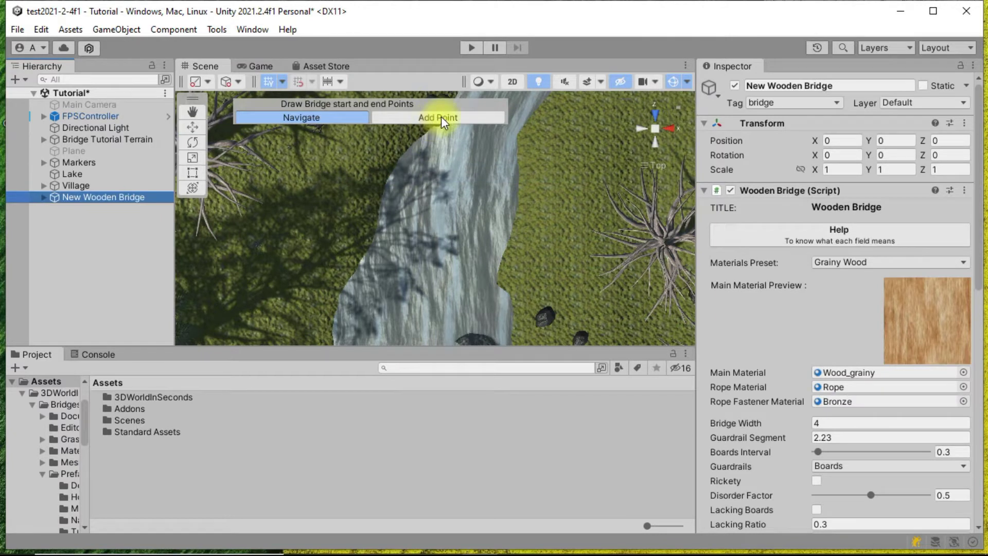
left_click(440, 117)
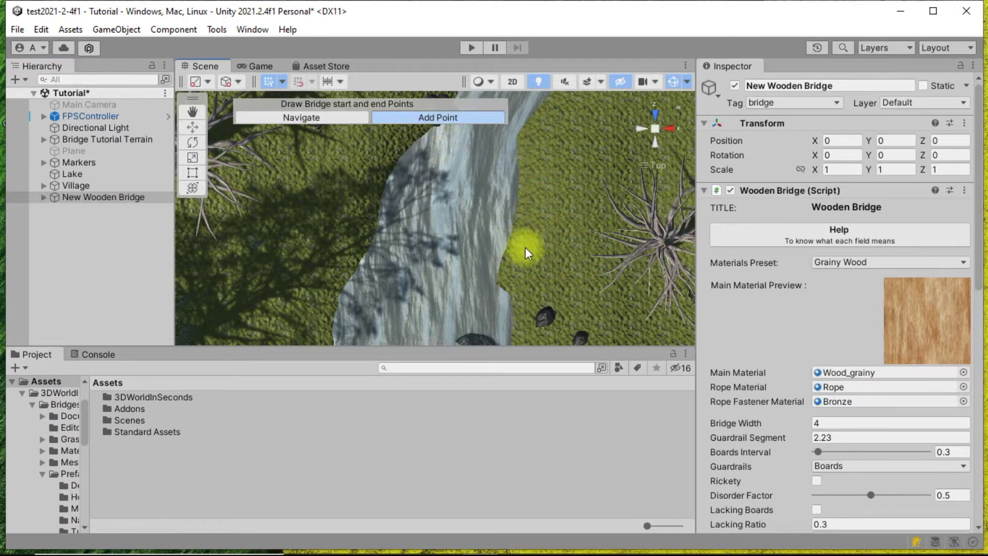
left_click(515, 273)
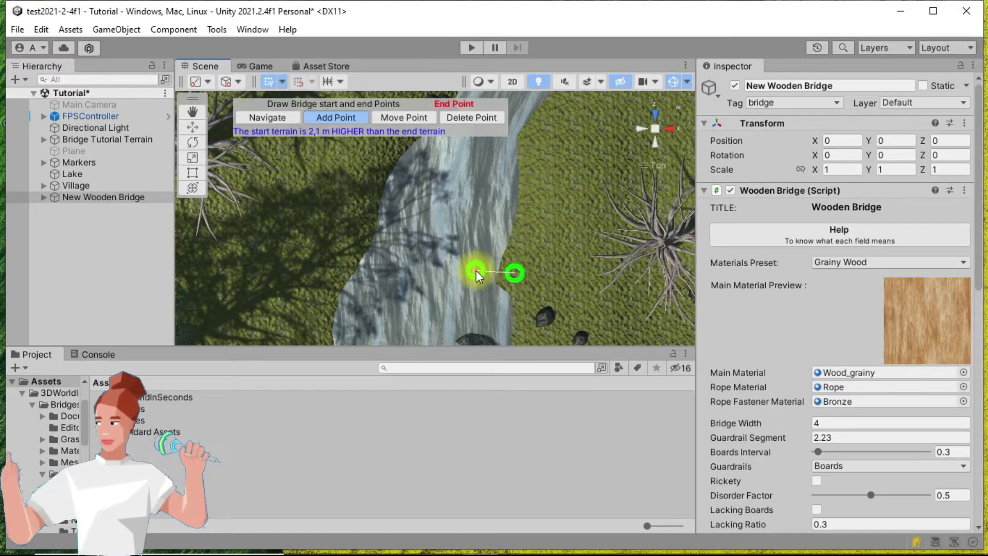
left_click(477, 272)
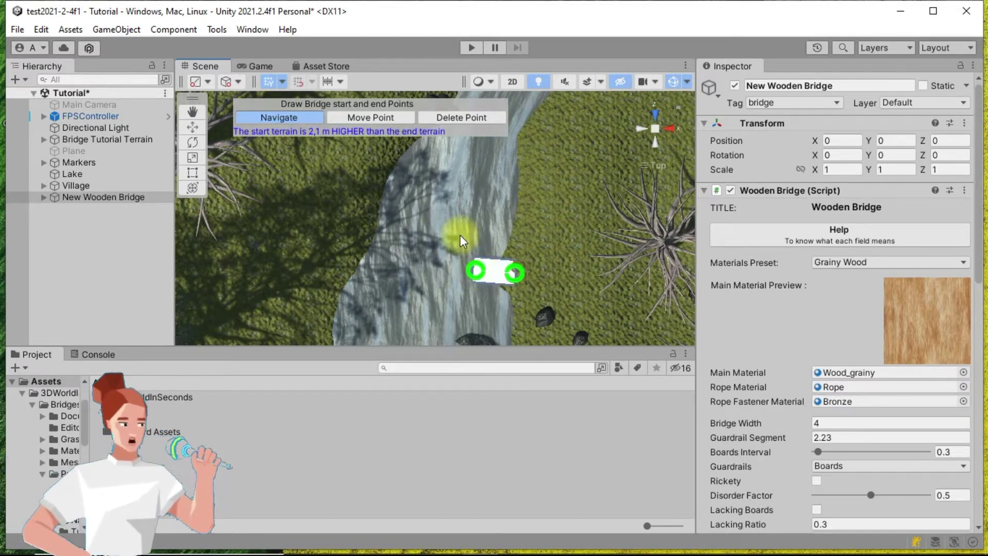
left_click(375, 118)
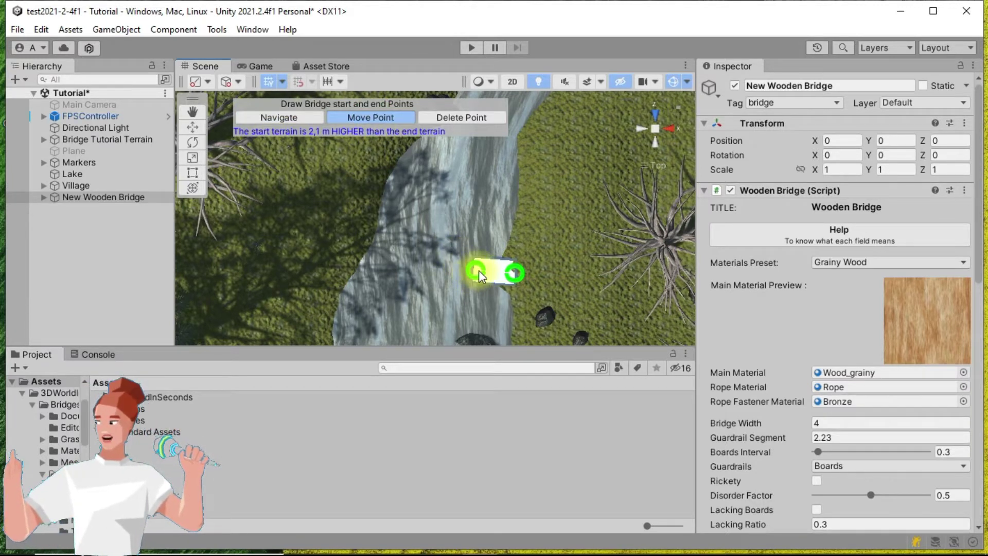
left_click_drag(478, 271, 474, 274)
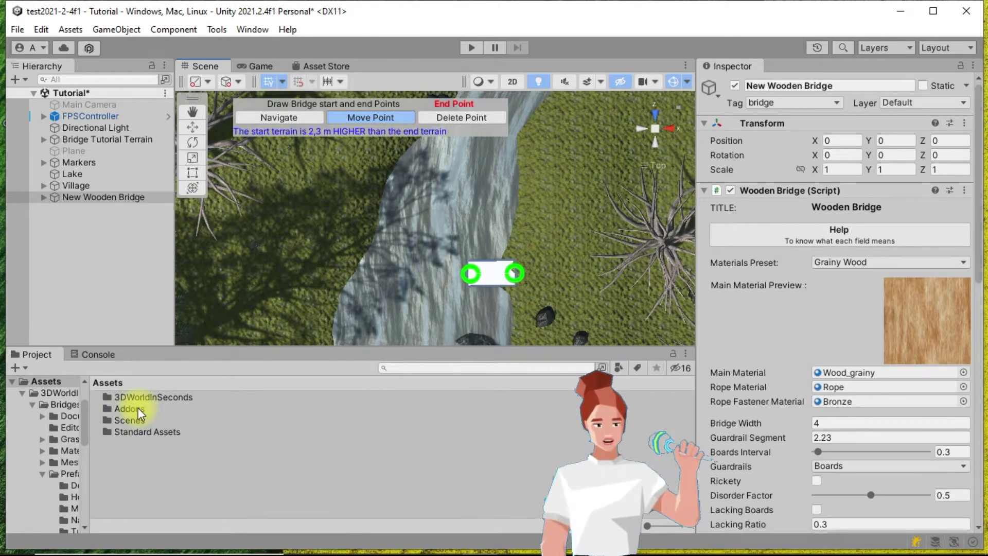
Place the hut1 prefab from the 3DWorldInSeconds/Bridges/Prefabs/Houses folder on the bridge's riverbank end.
double_click(165, 395)
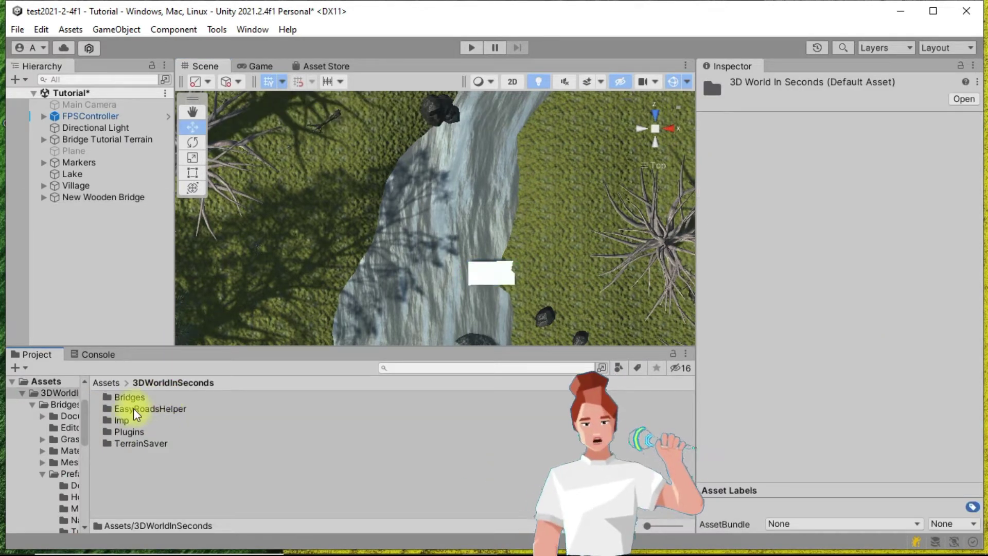
double_click(144, 397)
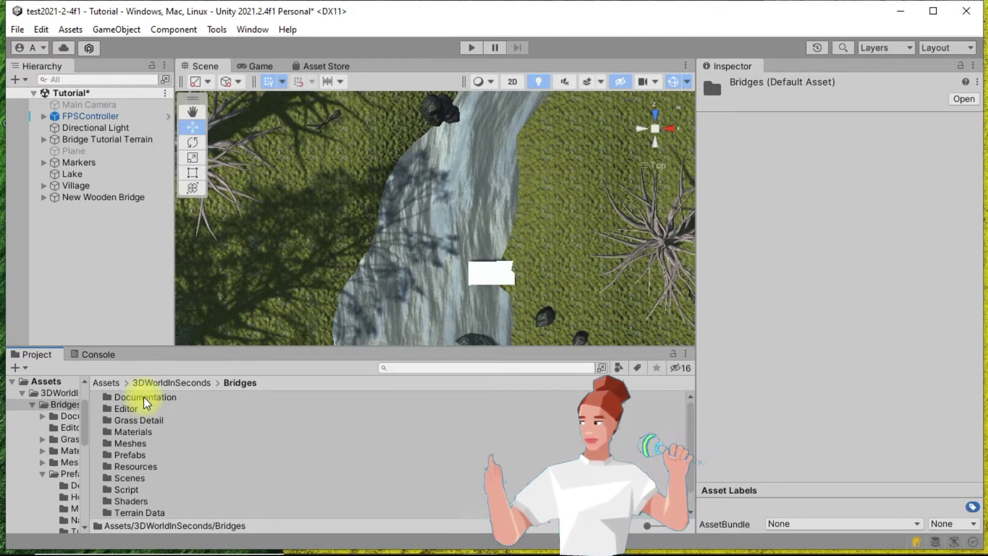
double_click(134, 455)
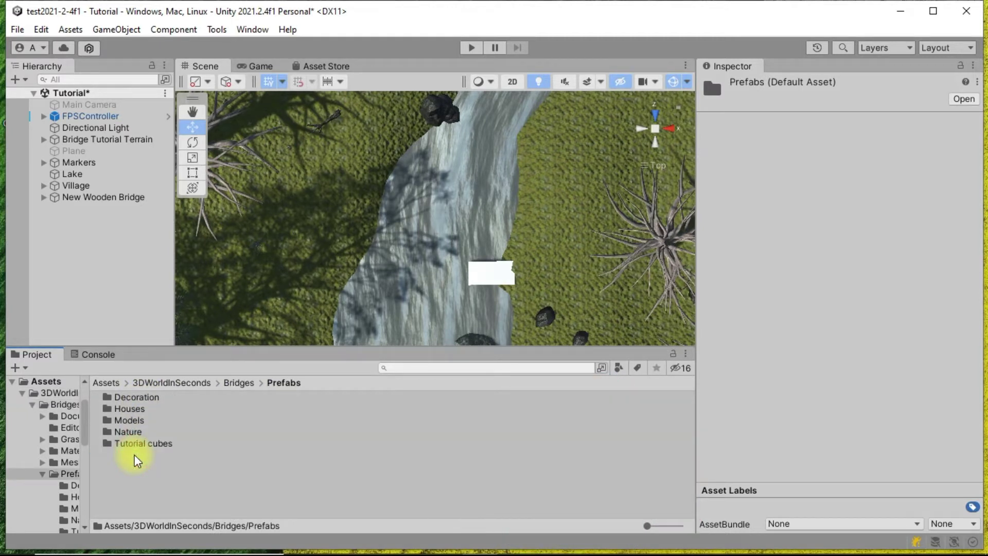
double_click(135, 410)
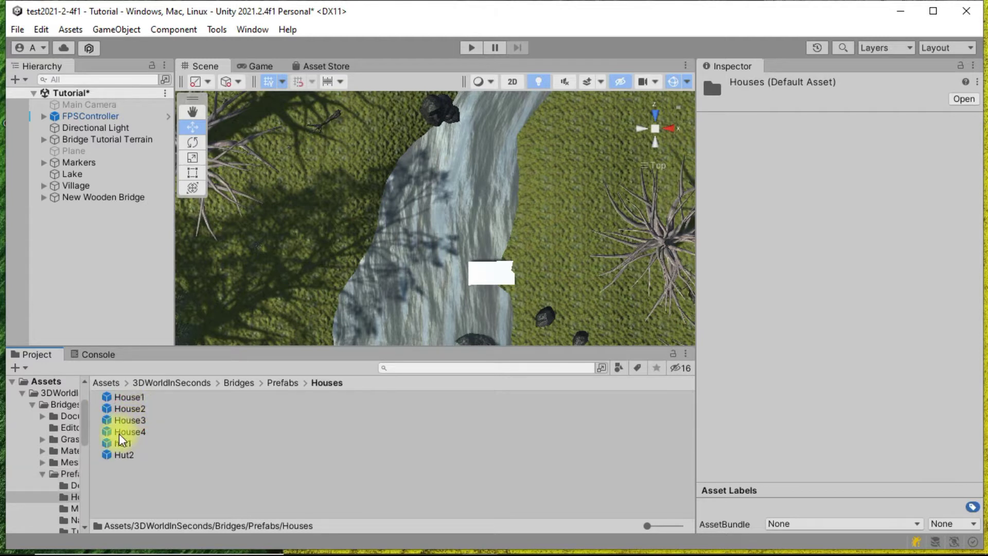
left_click_drag(109, 447, 516, 271)
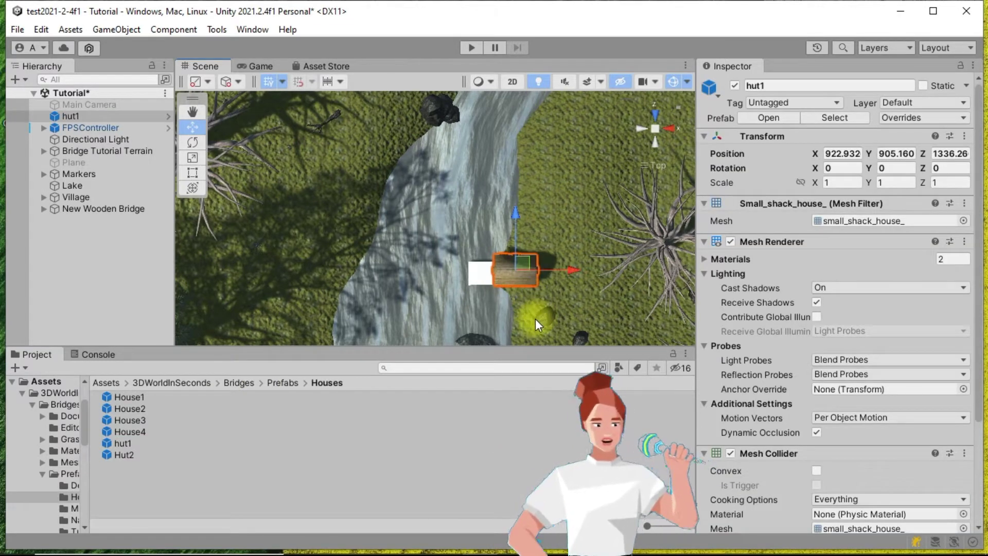
Shift hut1 along X to 919.6 over the bridge platform and set its Y rotation to -1.04.
scroll(536, 319, "up", 3)
middle_click_drag(583, 295, 505, 273)
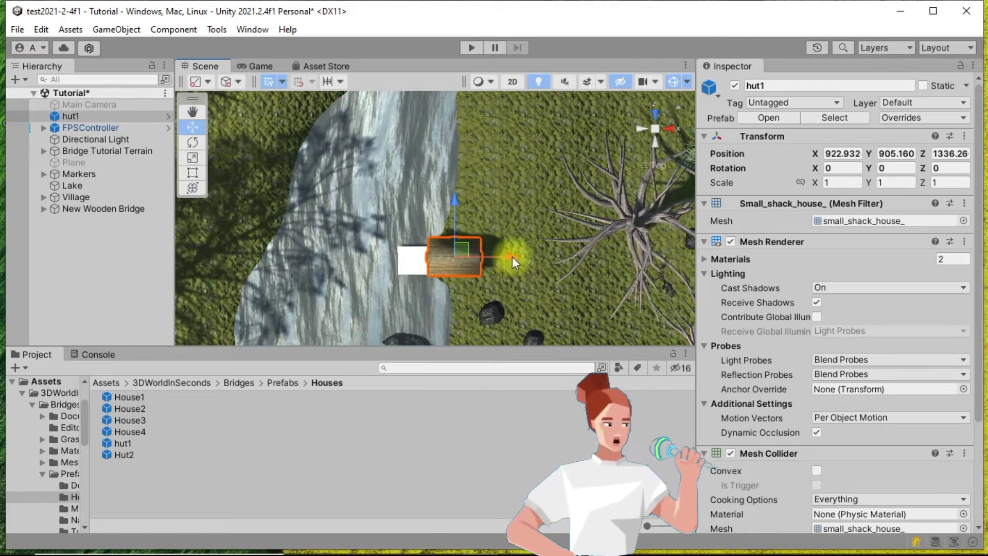
left_click_drag(512, 257, 489, 257)
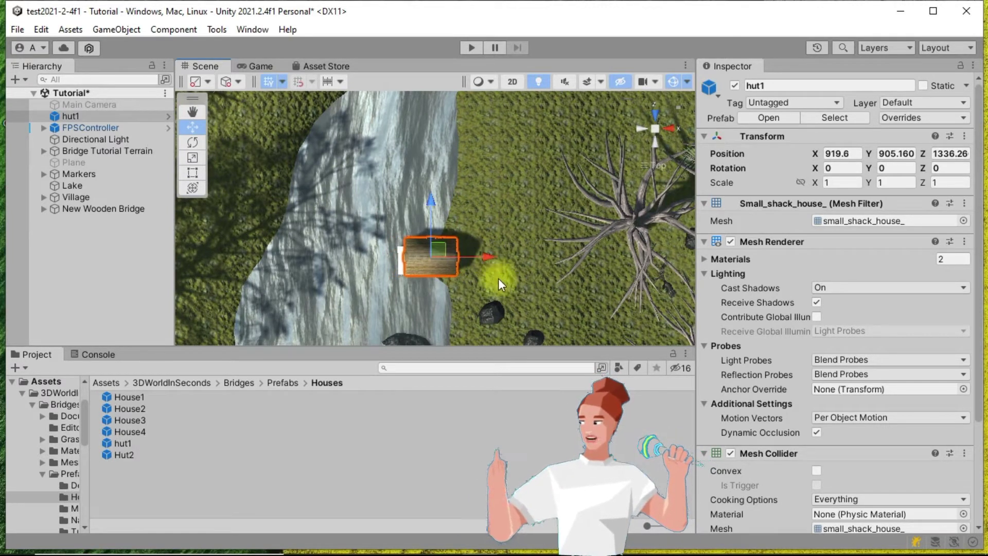
left_click(870, 170)
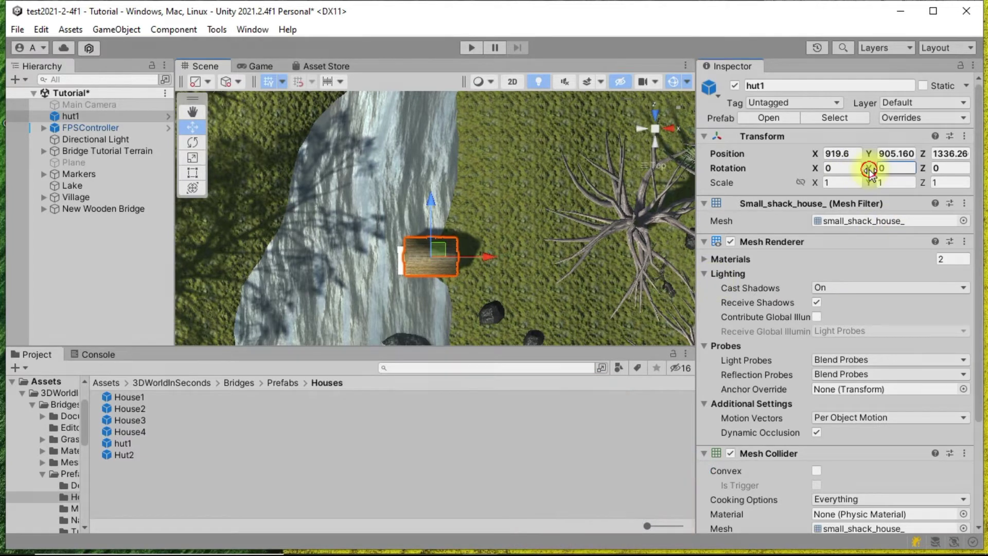
Nudge hut1 along X to 919.27 so it sits between the bridge's ends.
left_click_drag(570, 279, 534, 309, "alt")
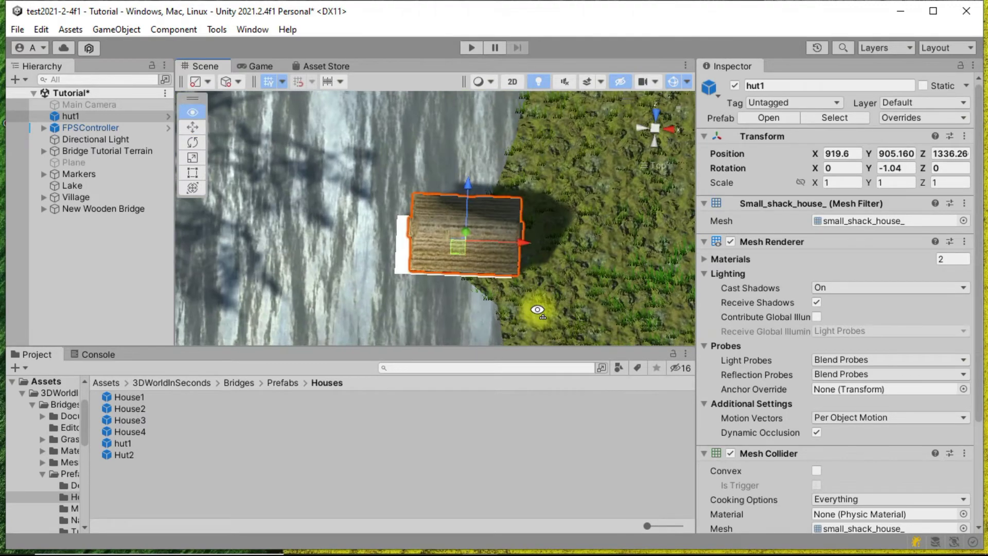
left_click_drag(466, 267, 494, 203, "alt")
mouse_move(523, 238)
left_mouse_down()
mouse_move(512, 241)
mouse_move(521, 242)
left_mouse_up()
Move the bridge's end point in the river closer to the bank to match the hut's outer wall.
left_click_drag(521, 242, 425, 280, "alt")
left_click_drag(588, 214, 551, 241, "alt")
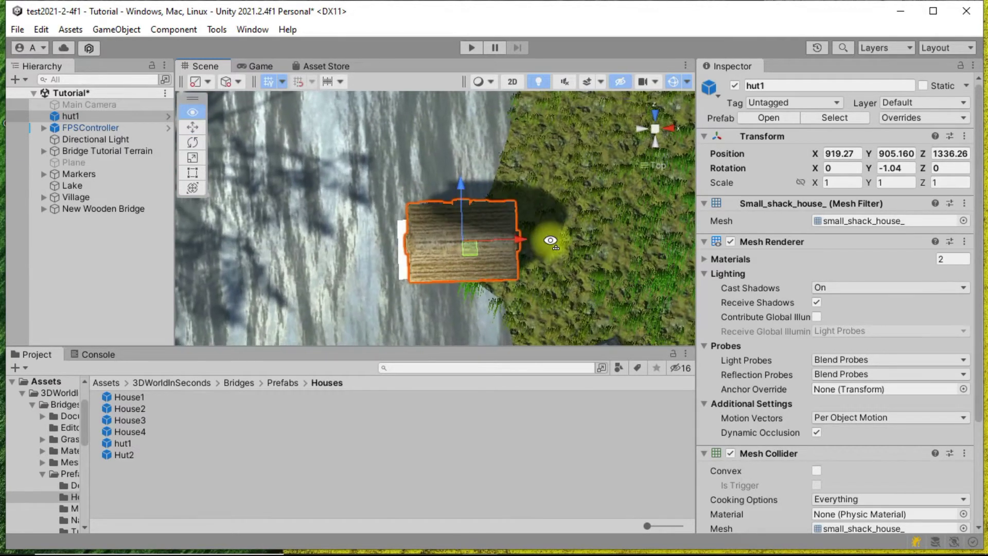
left_click(125, 208)
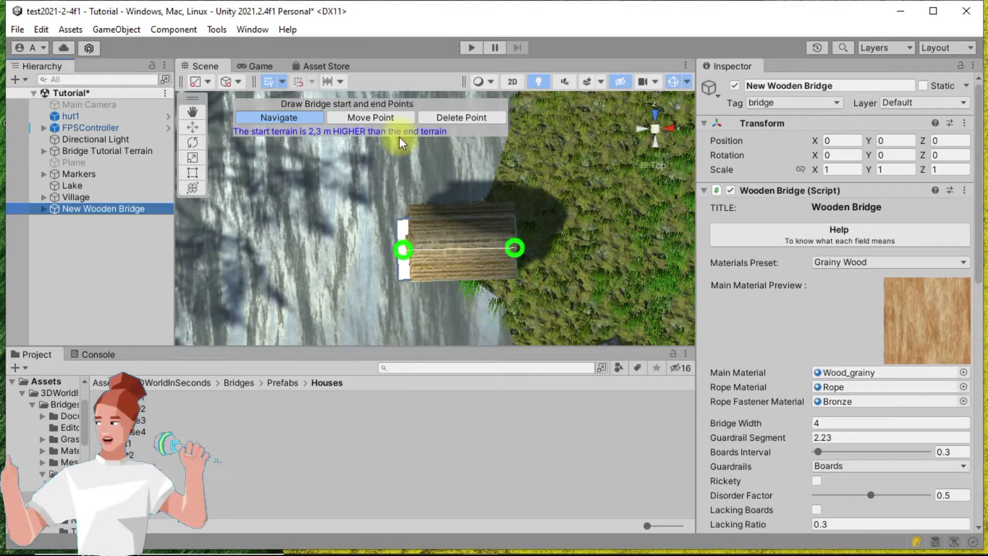
left_click(386, 118)
left_click(403, 248)
left_click_drag(405, 251, 409, 248)
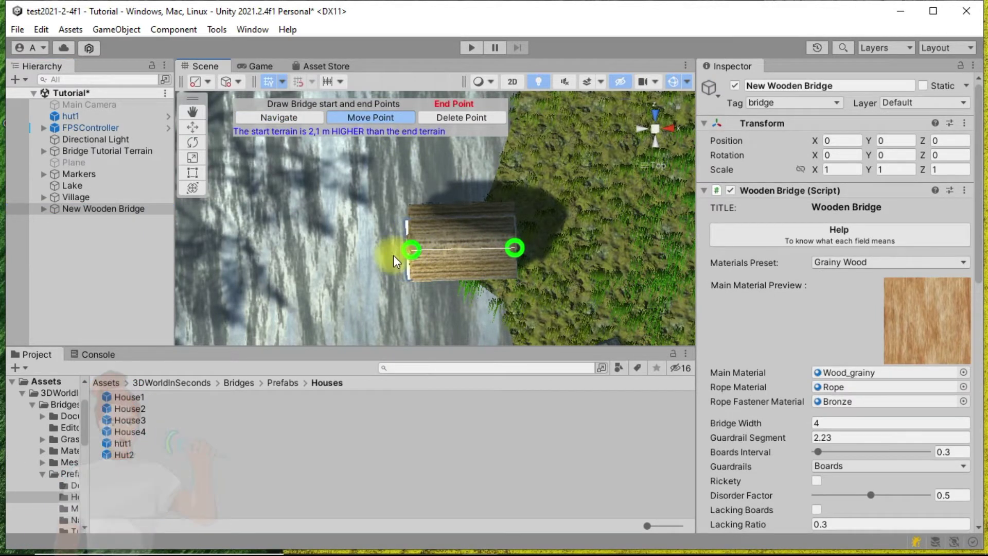
Reorder hut1 below New Wooden Bridge in the scene hierarchy and shift the hut along Z to 1335.92.
left_click_drag(353, 269, 524, 232, "alt")
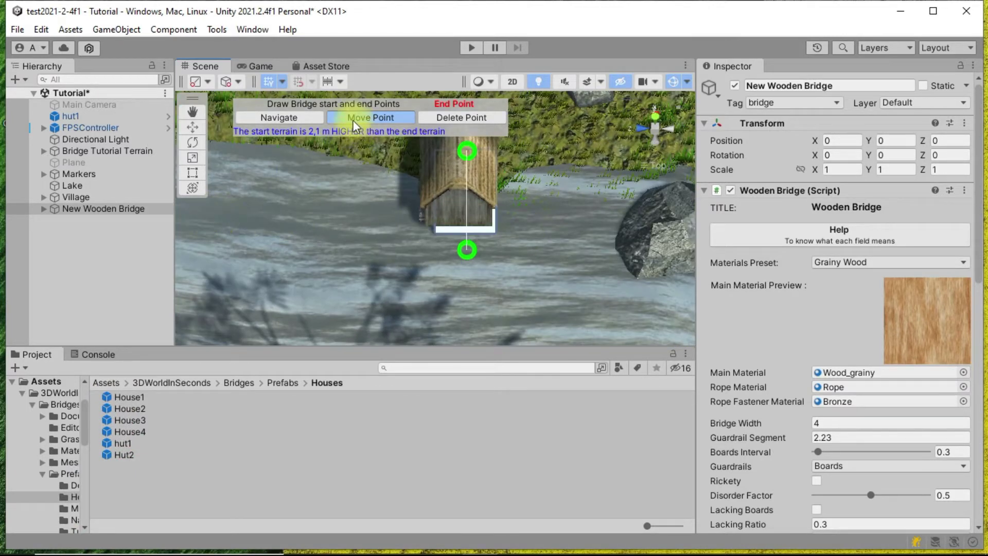
left_click_drag(64, 116, 74, 211)
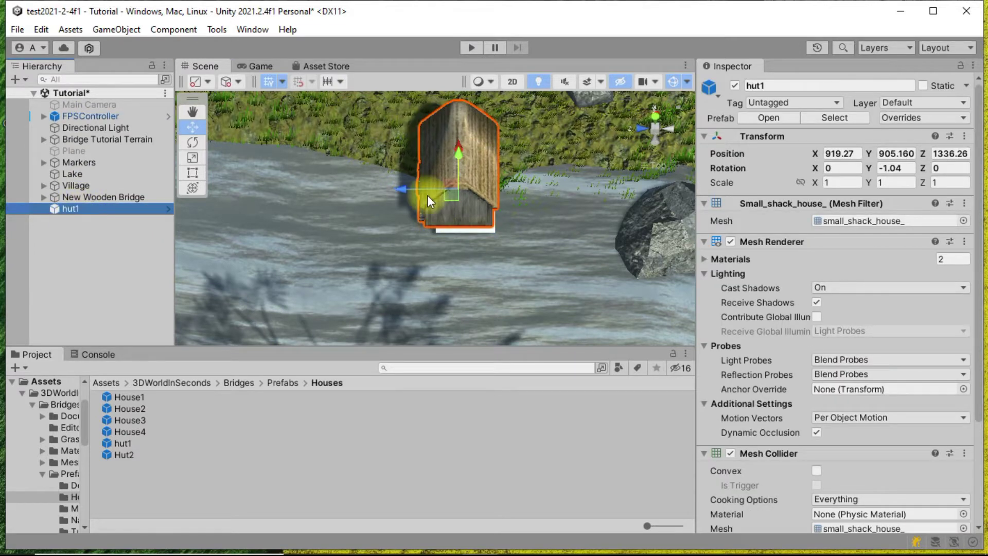
left_click_drag(403, 190, 410, 203)
Widen the wooden bridge to 4.95 and shift hut1 along Z to 1335.68 to center it on the platform.
left_click(153, 200)
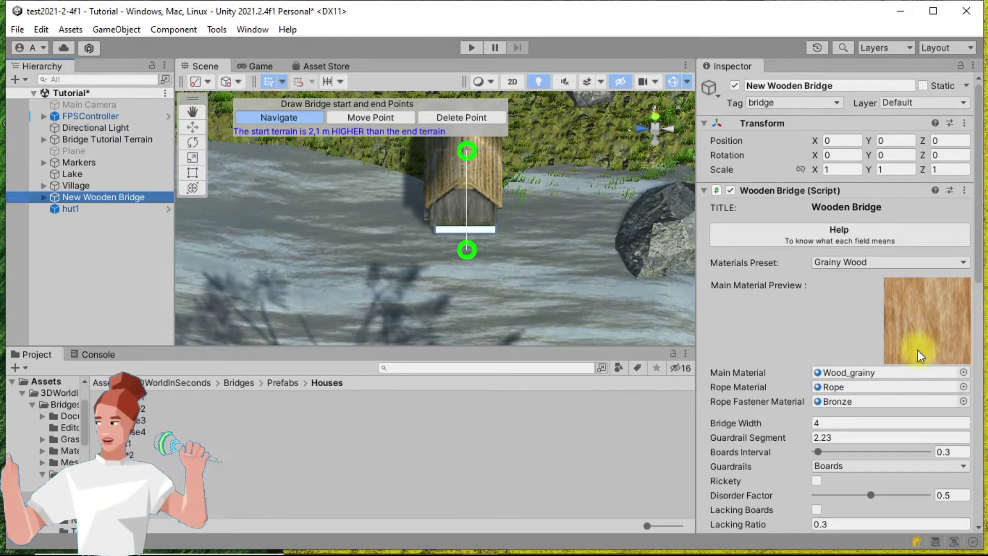
left_click_drag(762, 423, 787, 427)
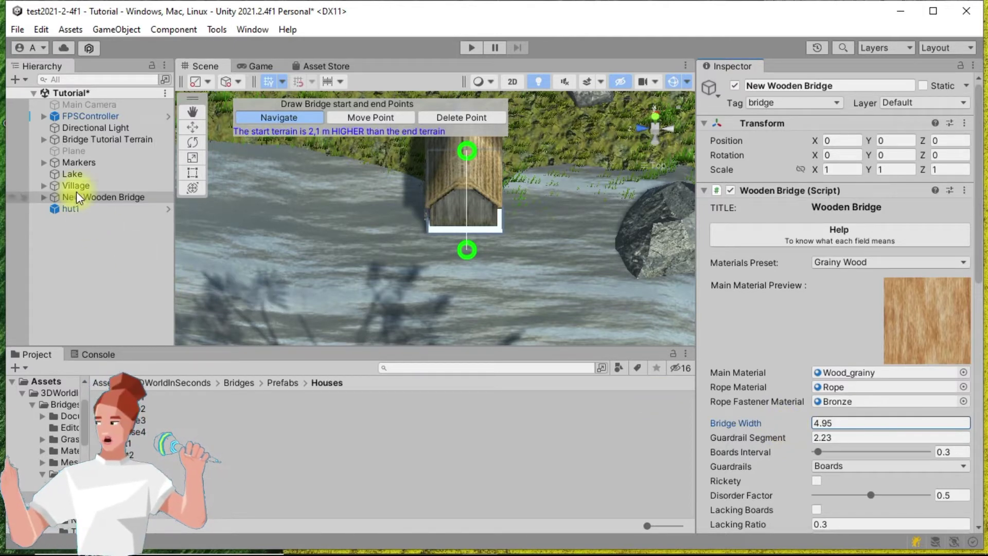
left_click(82, 209)
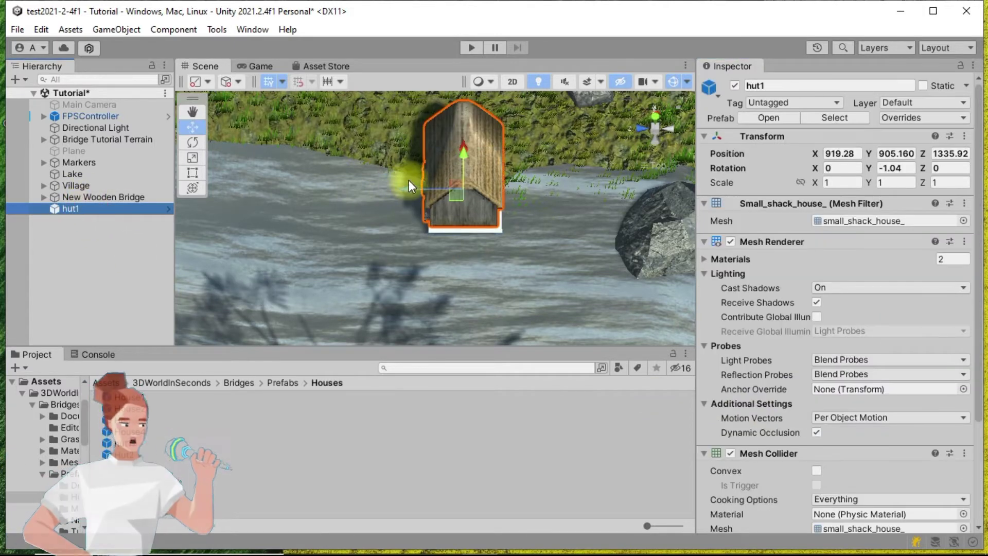
left_click(407, 189)
left_click_drag(408, 189, 410, 189)
Set the wooden bridge's width to 5 and nudge hut1 along Z to 1335.64.
left_click_drag(550, 312, 288, 234, "alt")
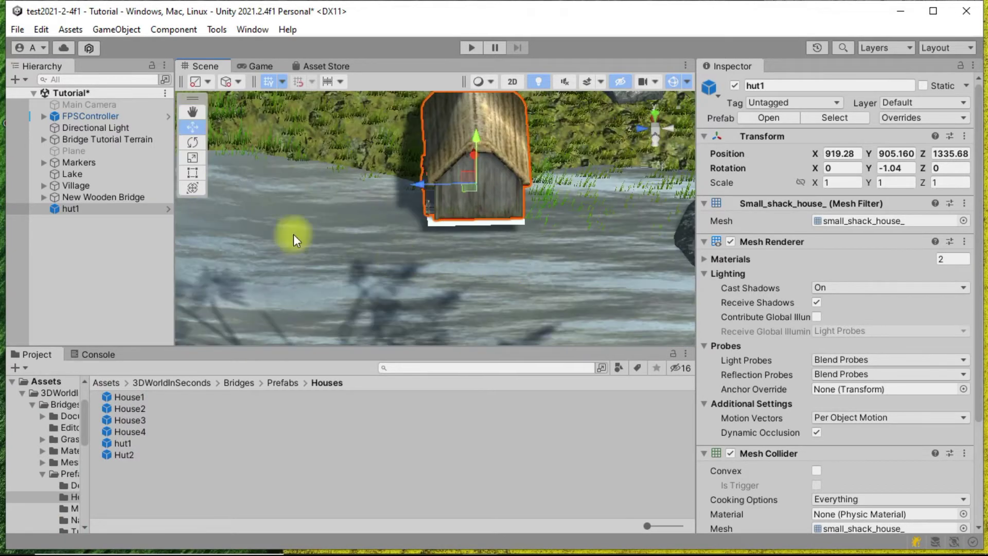
left_click(103, 198)
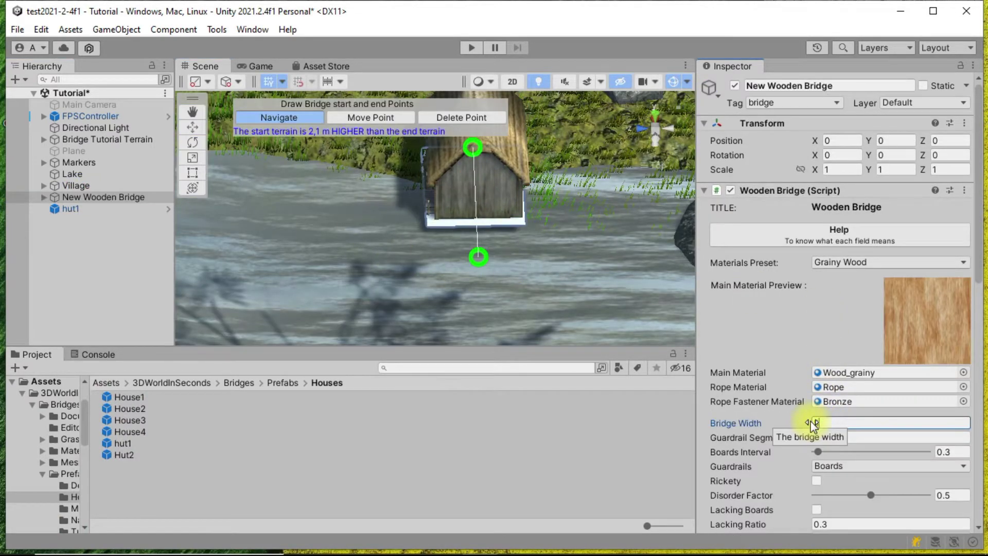
left_click(113, 210)
left_click_drag(416, 184, 416, 184)
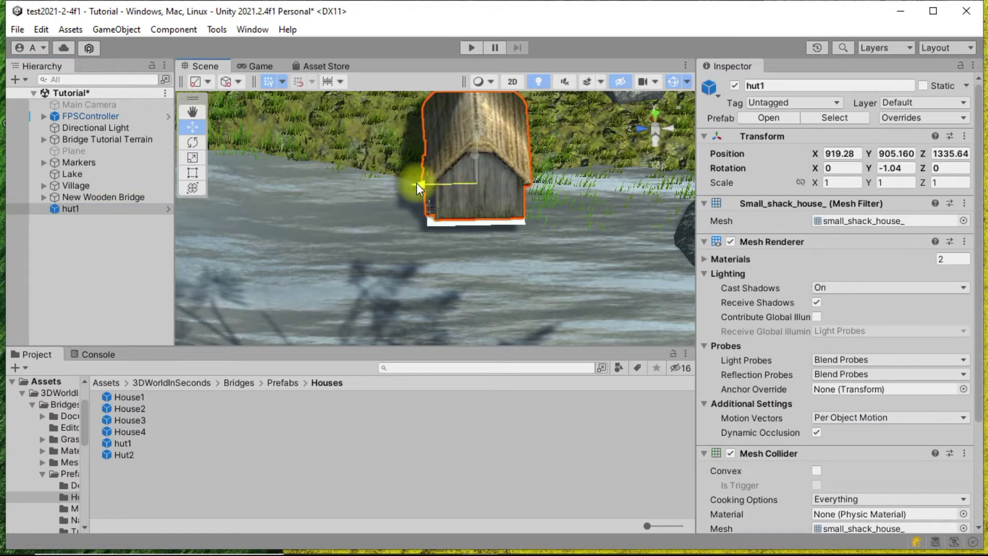
From the top view, move the wooden bridge's end point slightly to fit the platform under the hut.
left_click_drag(443, 243, 517, 225, "alt")
left_click(122, 199)
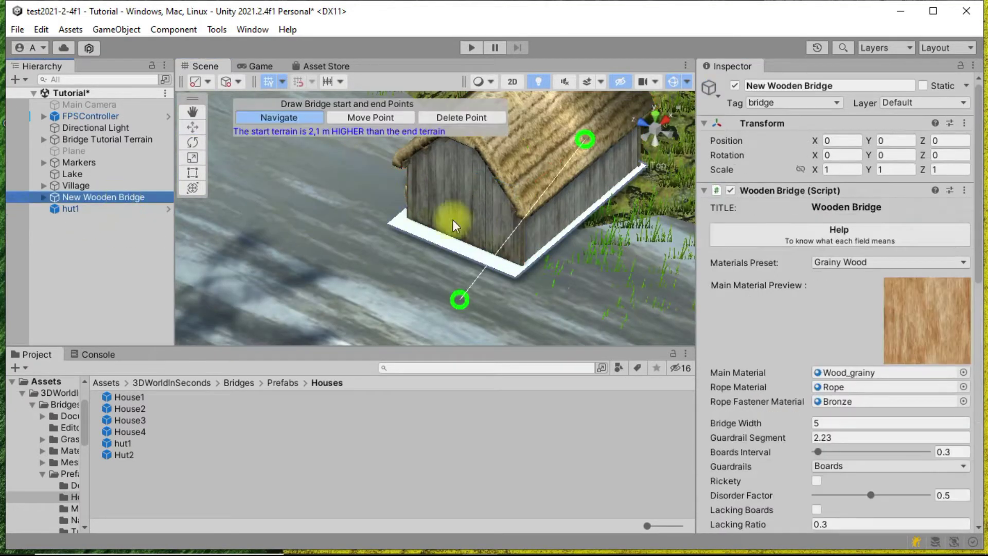
left_click_drag(606, 241, 380, 248, "alt")
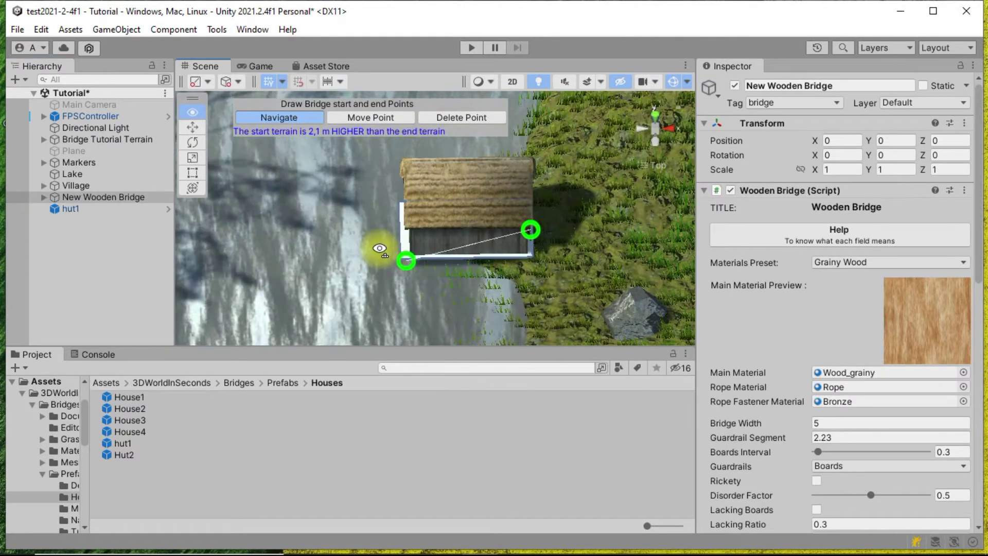
left_click_drag(638, 238, 608, 216, "alt")
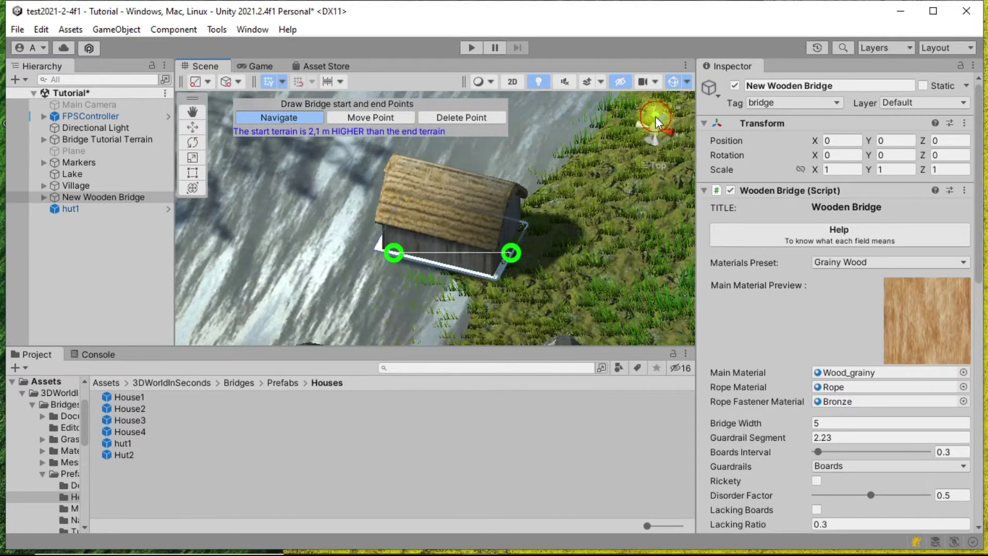
left_click(655, 114)
left_click(357, 122)
mouse_move(407, 255)
left_mouse_down()
mouse_move(308, 250)
mouse_move(446, 196)
mouse_move(413, 258)
left_mouse_up()
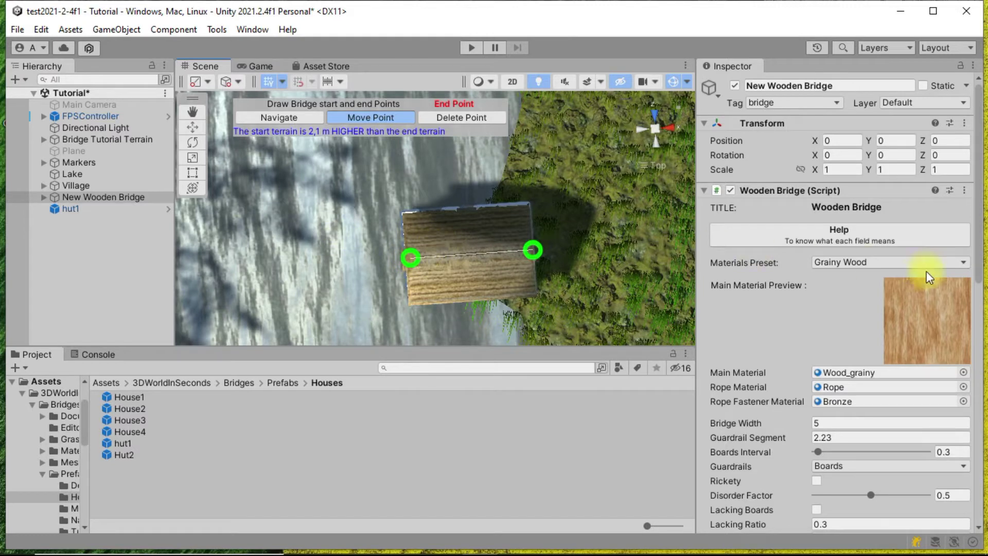
Apply the Weathered Wood materials preset to the wooden bridge.
left_click(963, 262)
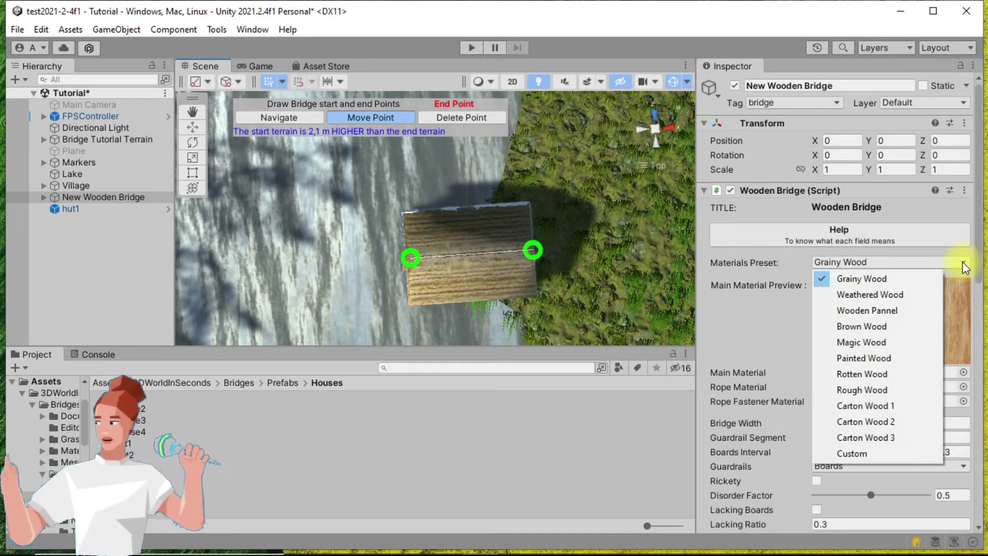
left_click(913, 294)
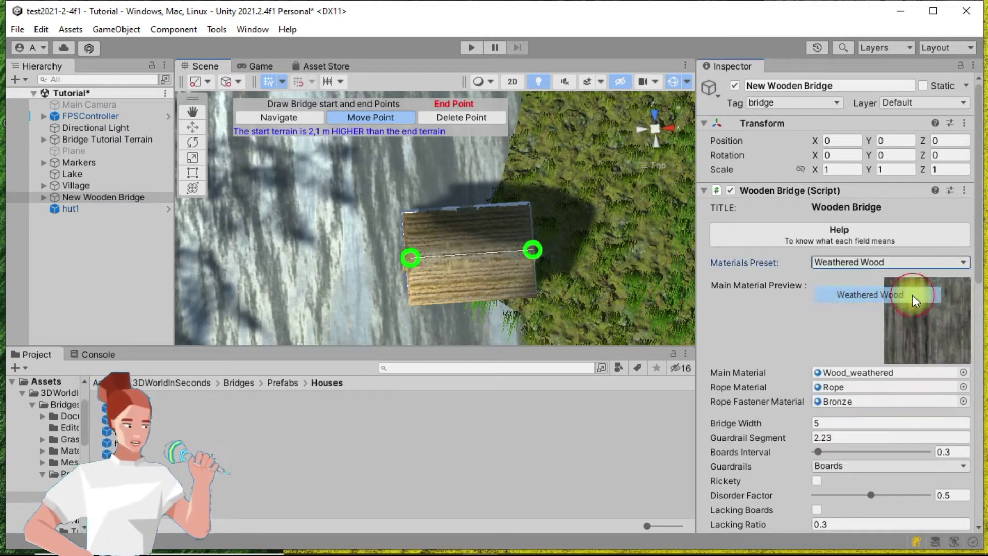
scroll(860, 329, "down", 2)
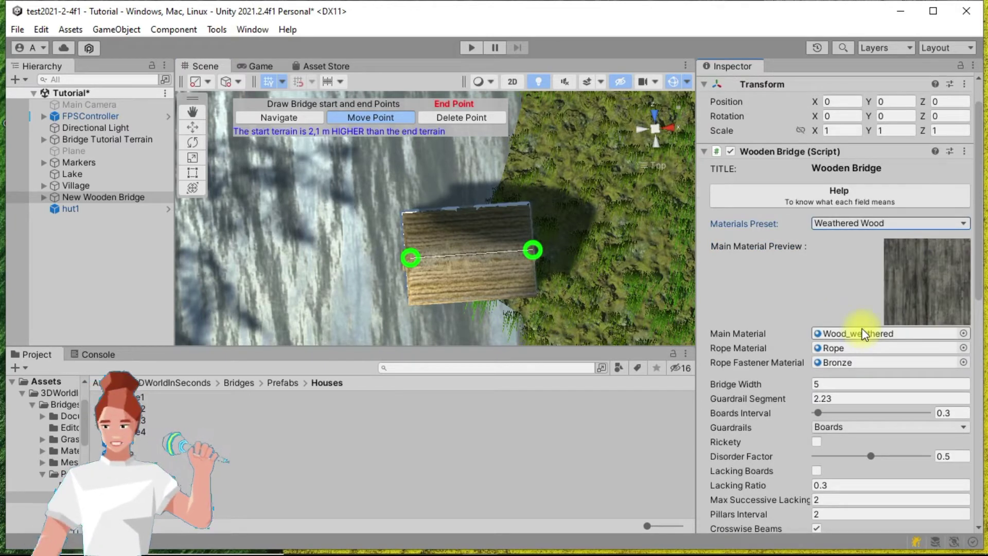
scroll(862, 332, "down", 2)
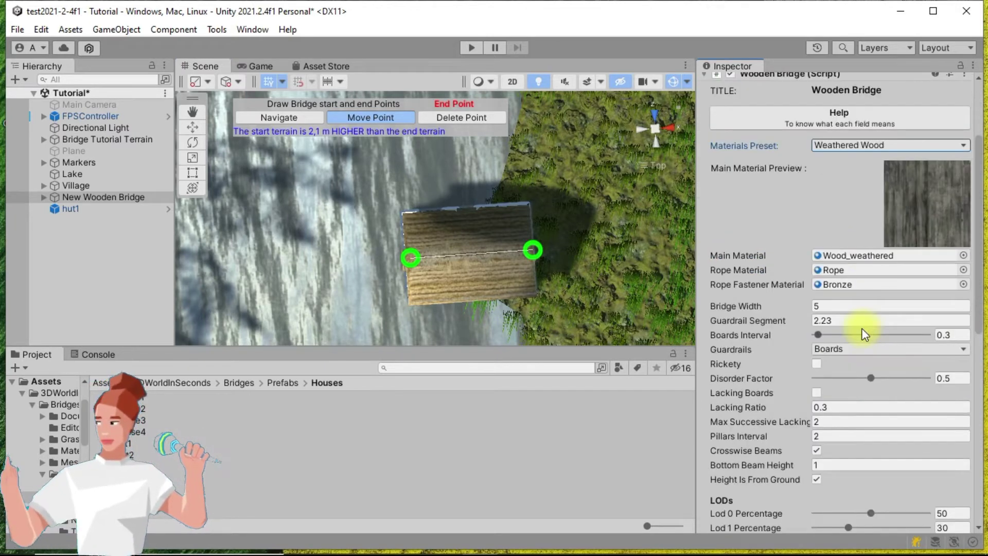
Set the wooden bridge's guardrails to None and enable its Rickety option.
left_click(956, 351)
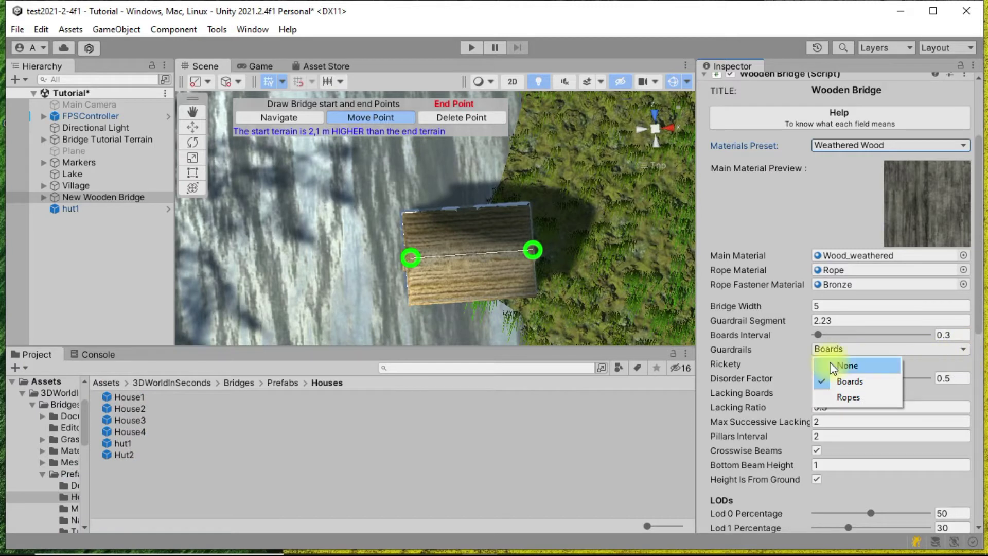
left_click(847, 366)
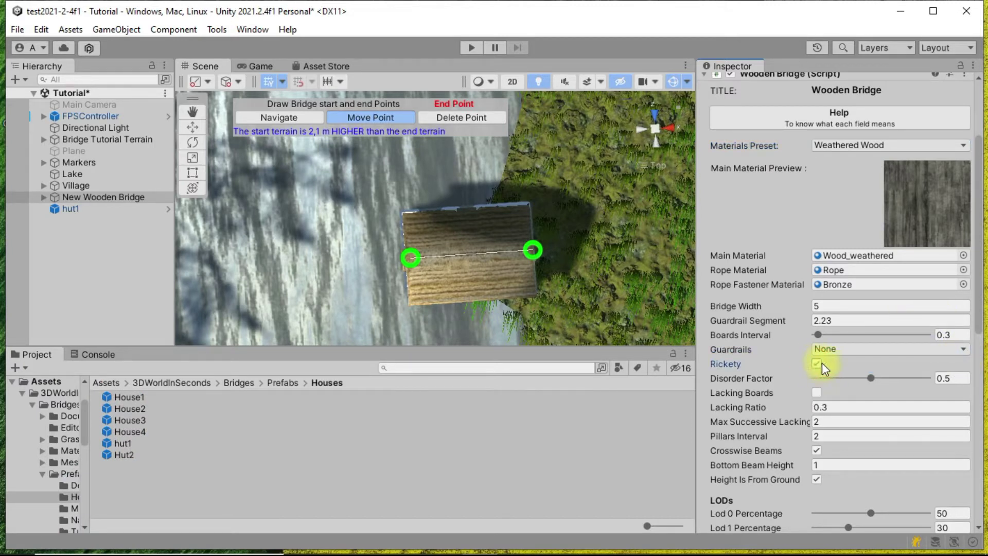
Replace the bridge's automatic pillars height with a manual height of 5 and turn off Modify Terrain.
scroll(845, 347, "down", 3)
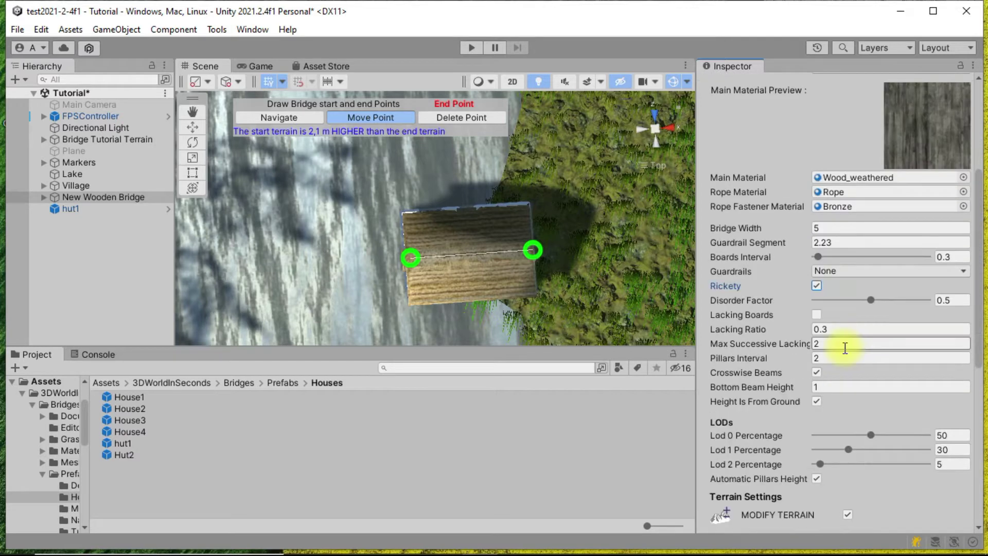
scroll(846, 348, "down", 3)
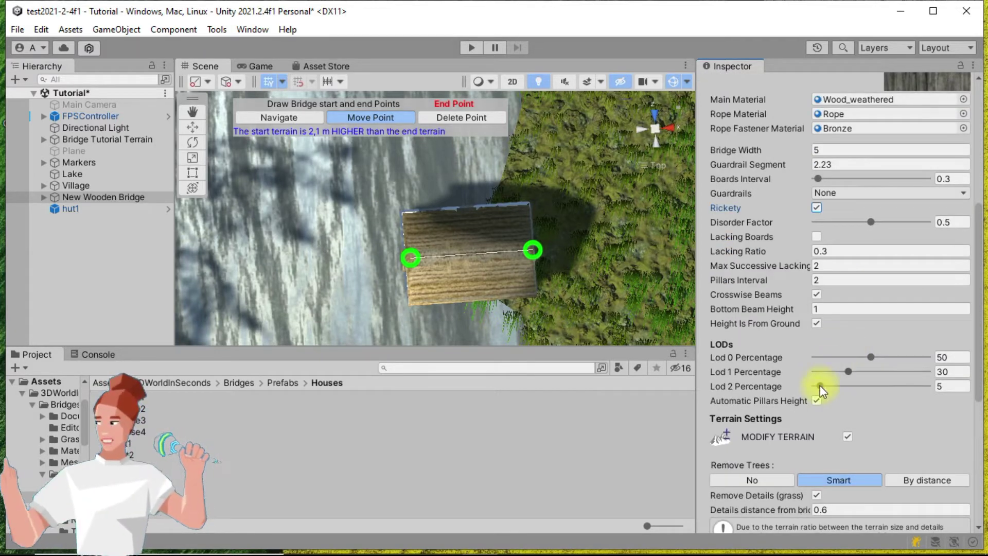
left_click(816, 401)
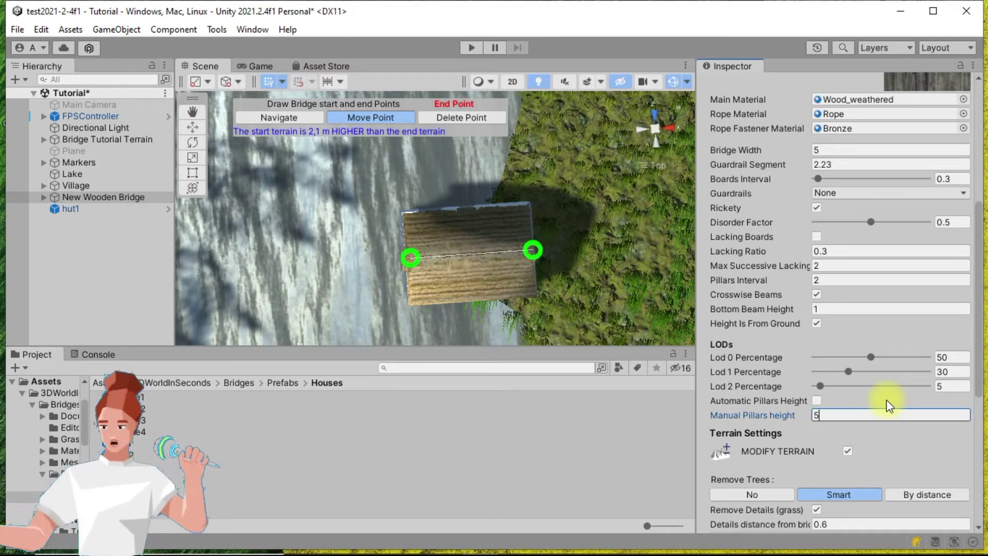
left_click(847, 451)
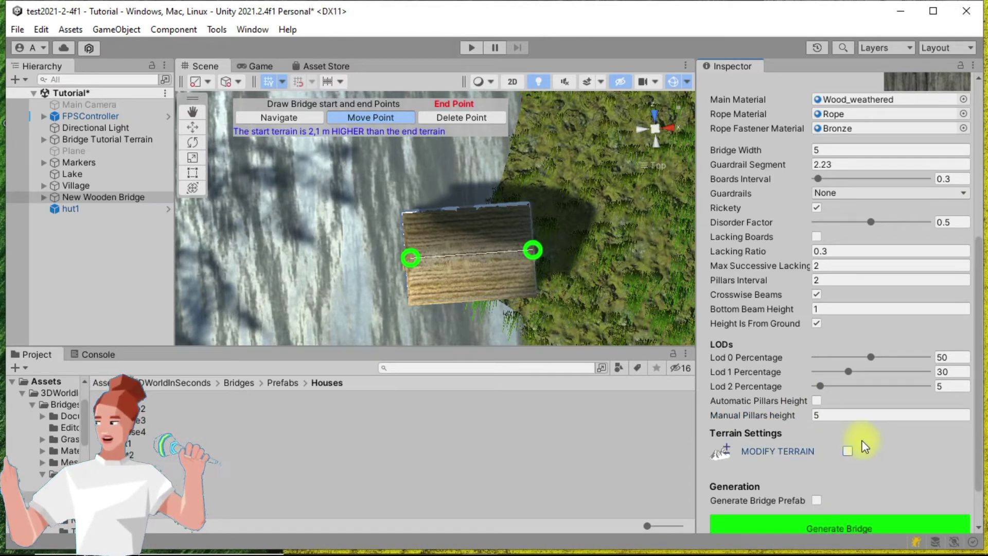
Enable prefab generation for the bridge and create a new folder named Prefabs directly under Assets.
scroll(852, 441, "down", 2)
left_click(817, 448)
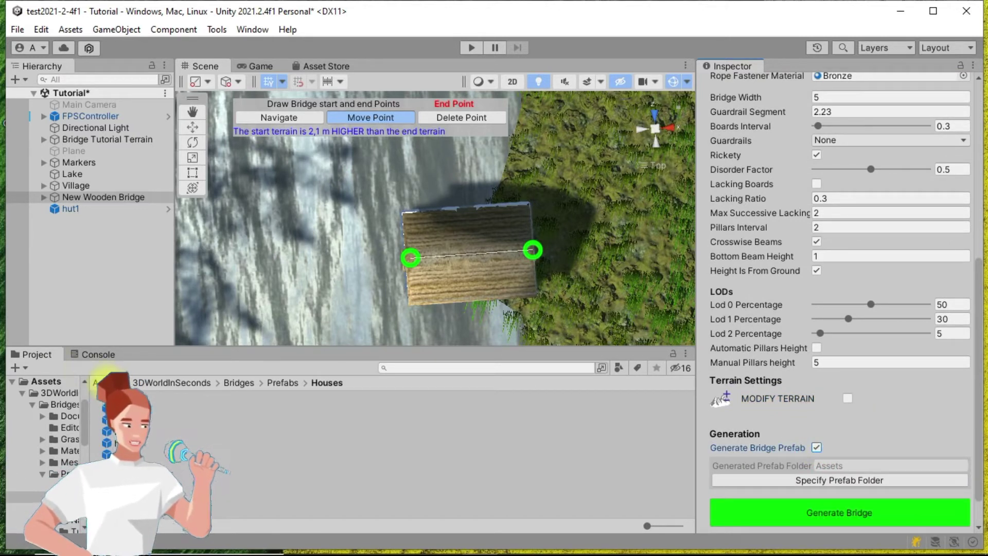
left_click(46, 381)
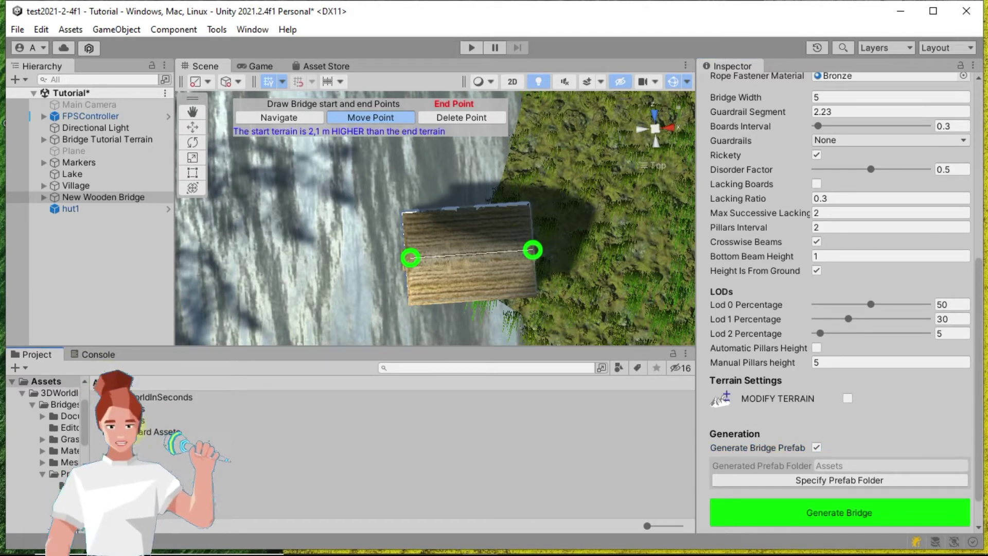
right_click(160, 470)
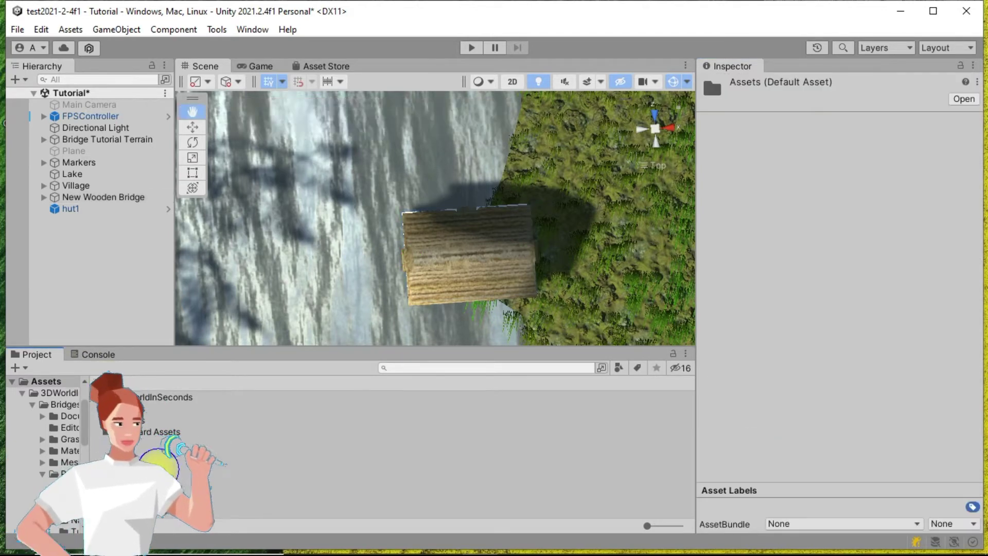
mouse_move(251, 98)
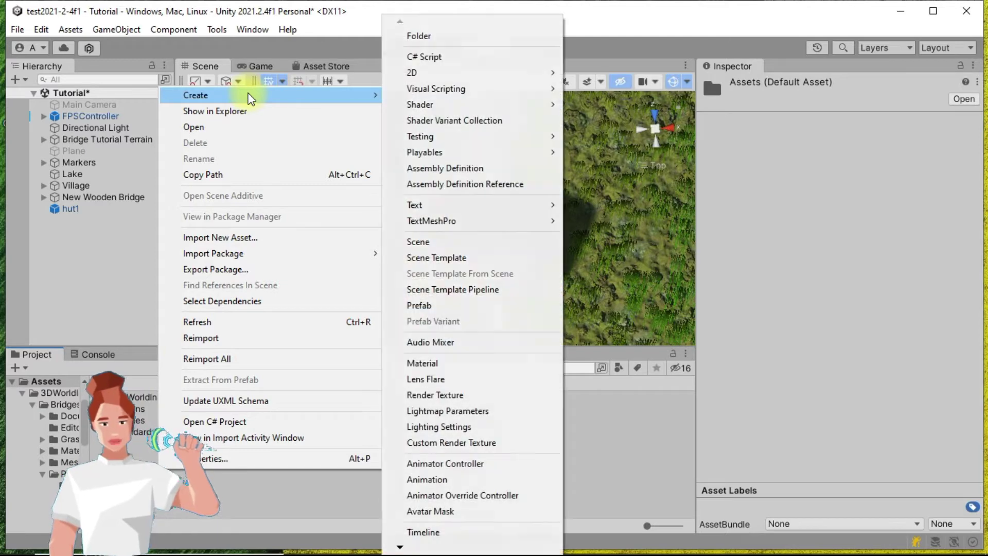
left_click(428, 37)
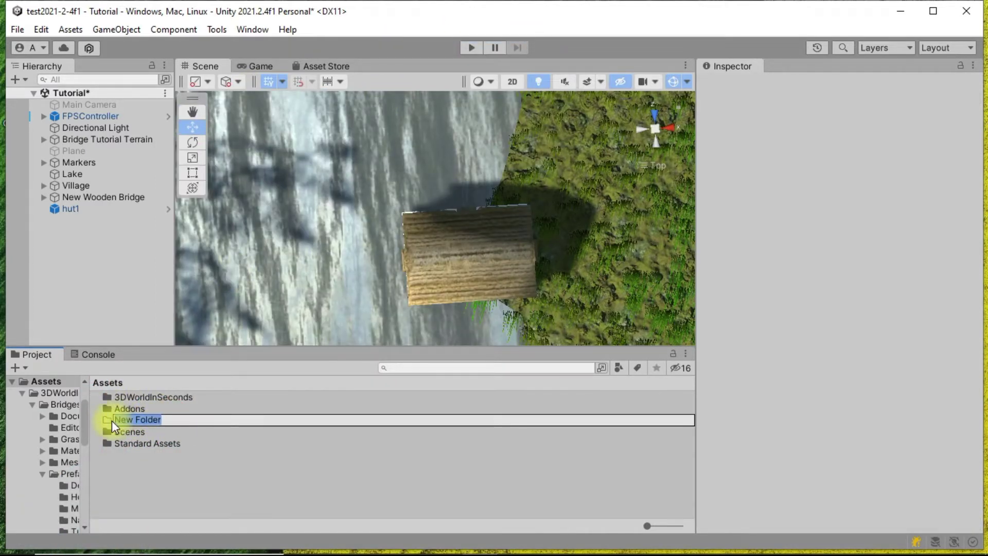
type("Prefabs")
key("Return")
Reselect the wooden bridge and choose Assets/Prefabs as the folder for its generated prefab.
left_click(103, 195)
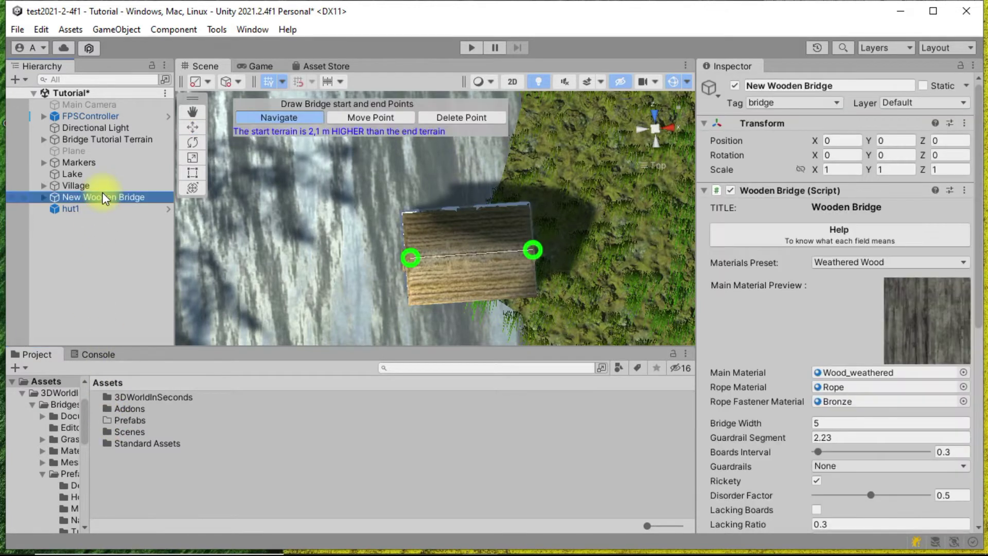
scroll(851, 353, "down", 10)
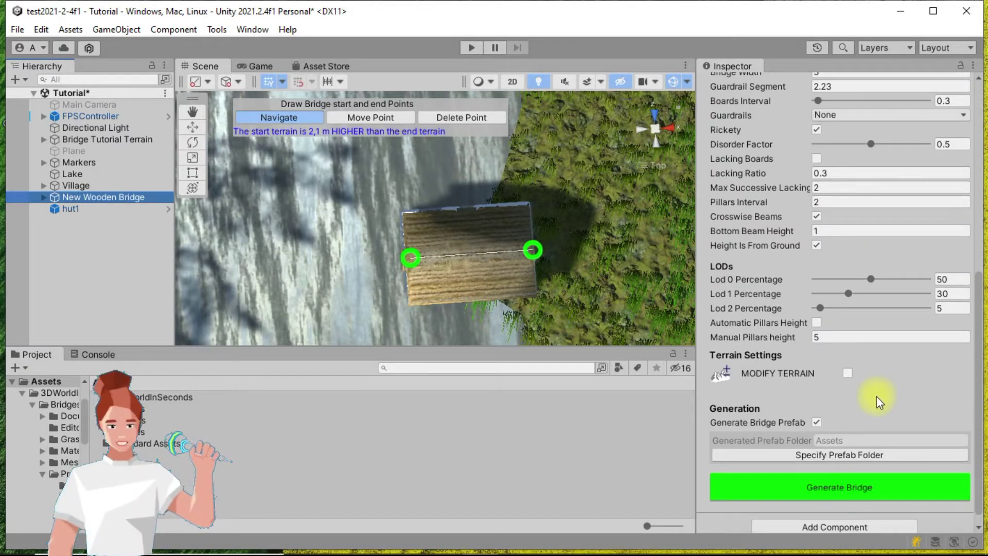
left_click(848, 456)
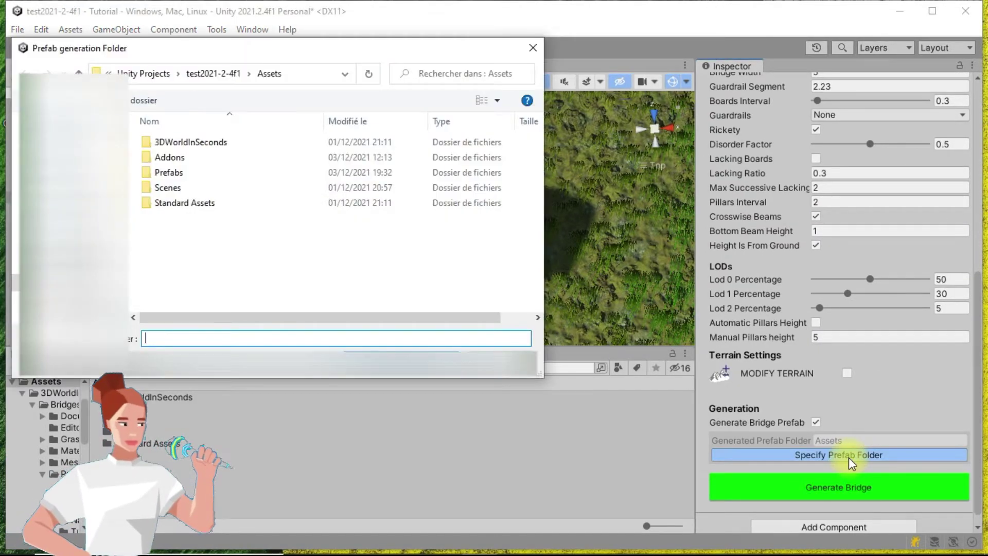
left_click(195, 175)
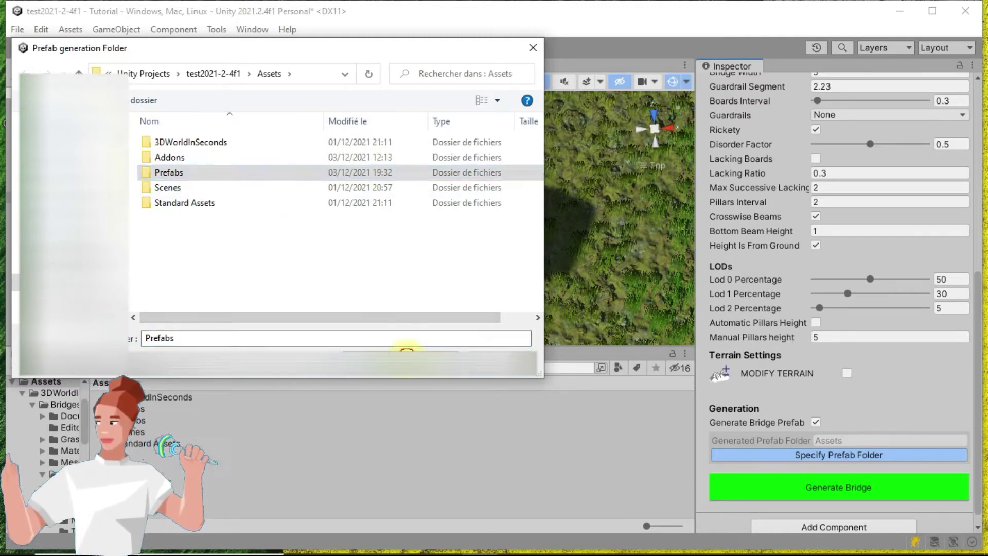
left_click(406, 358)
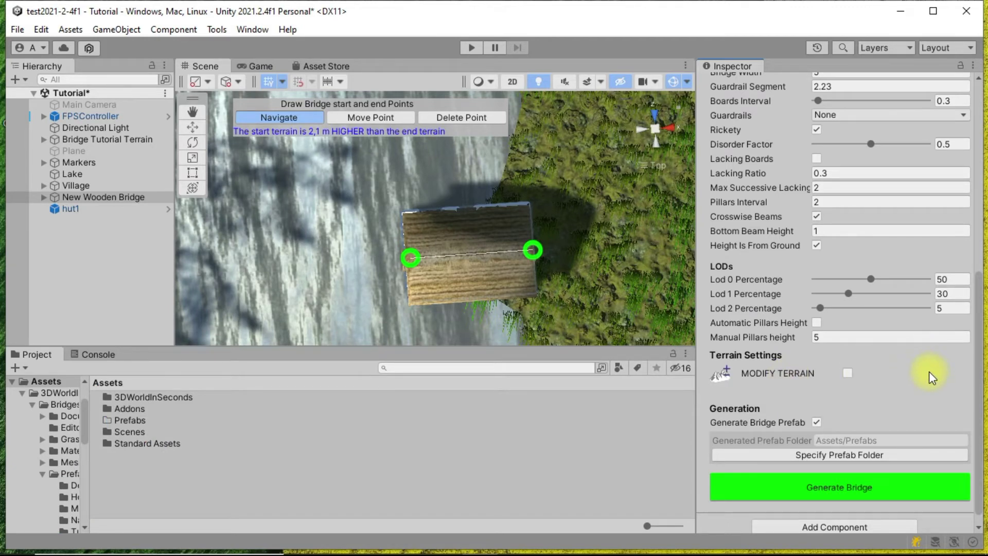
Review the wooden bridge's settings and generate the bridge.
scroll(929, 372, "up", 3)
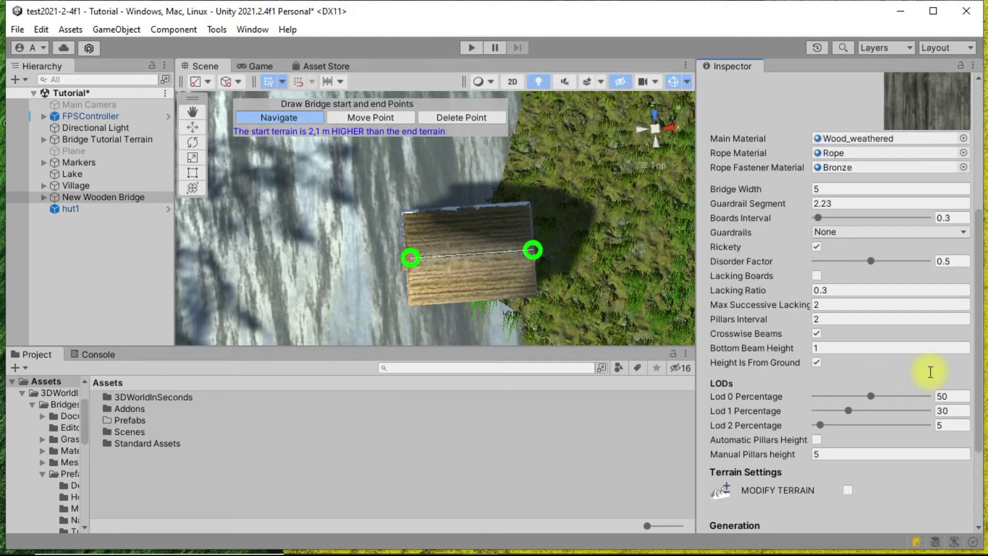
scroll(931, 372, "down", 1)
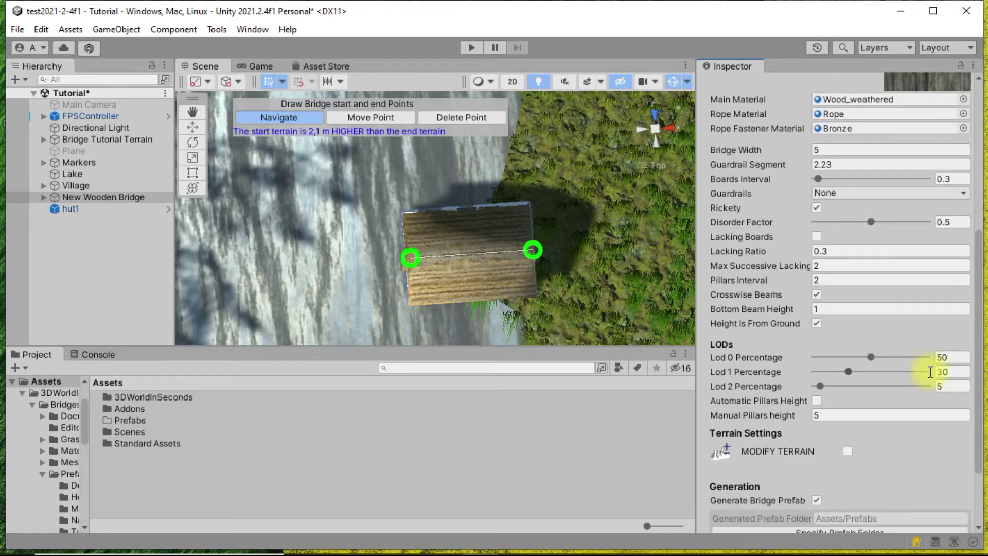
scroll(931, 371, "down", 2)
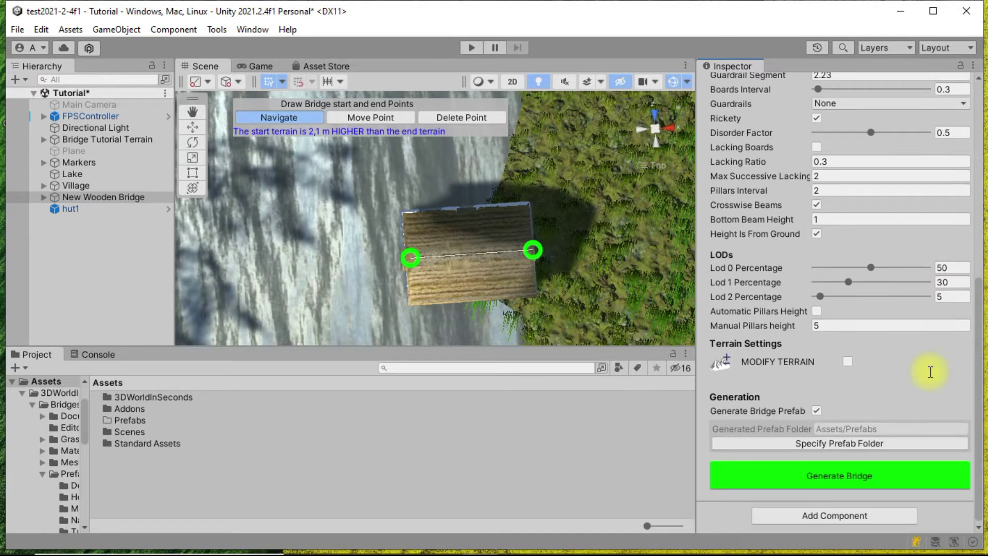
left_click(844, 475)
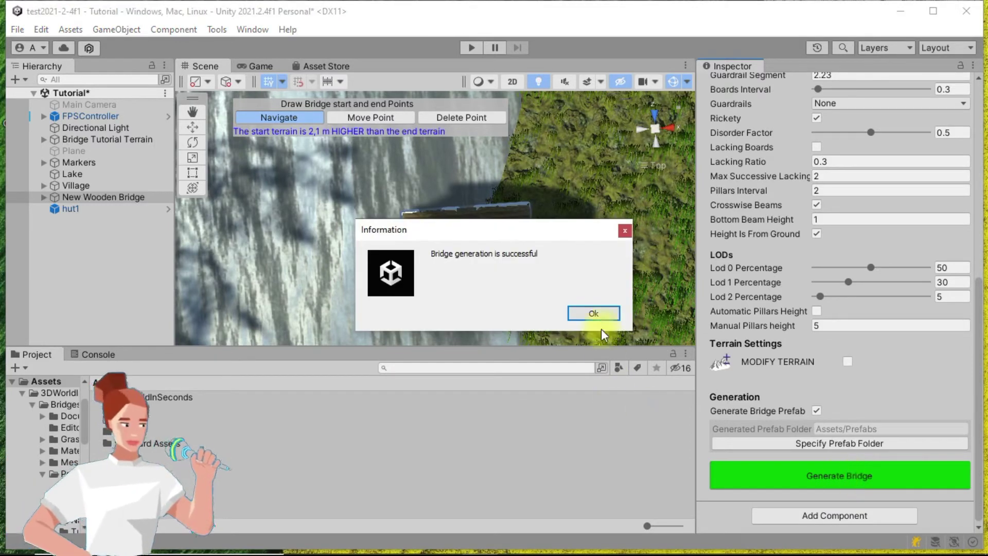
left_click(595, 314)
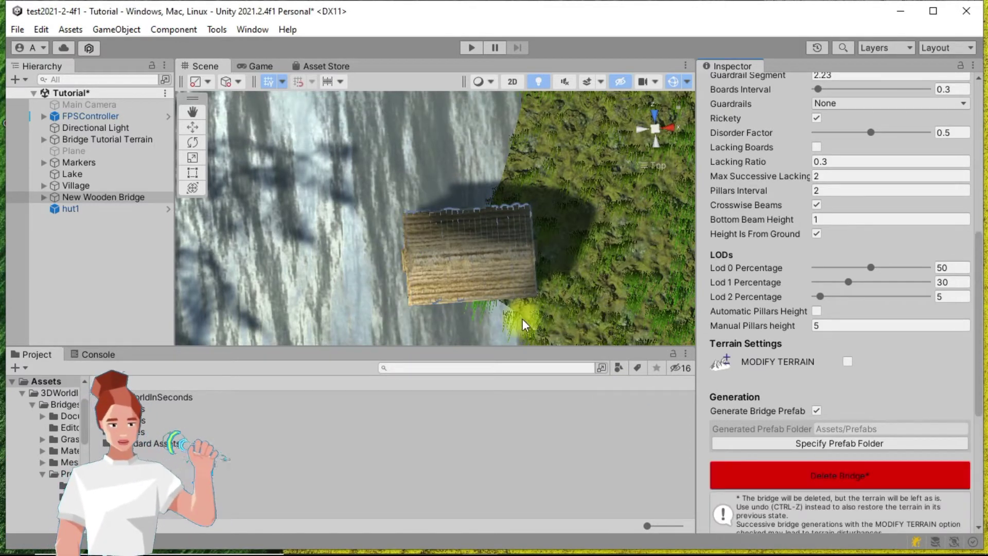
Delete hut1 from the scene, leaving the generated platform at the river's edge.
left_click_drag(521, 320, 545, 243, "alt")
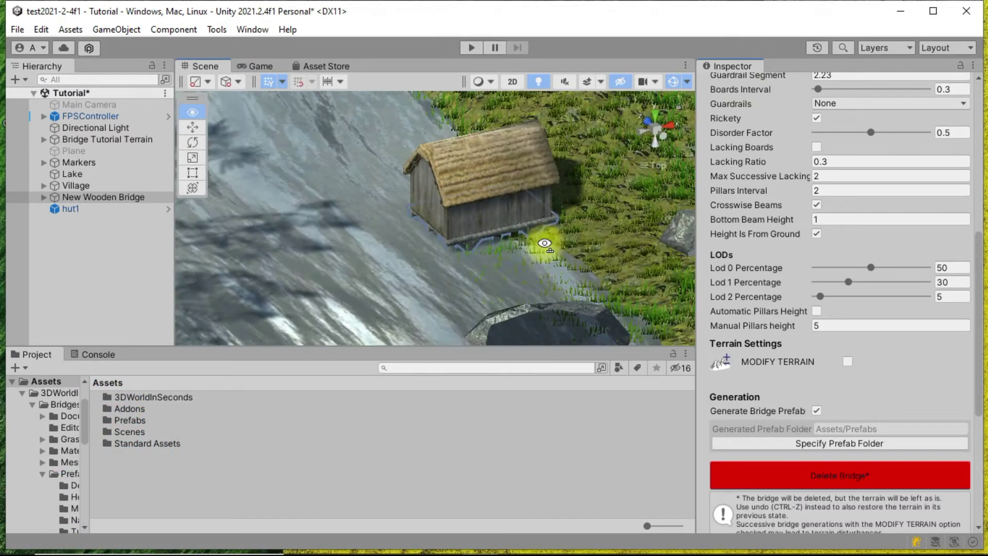
mouse_move(415, 286)
left_mouse_down("alt")
mouse_move(548, 273)
mouse_move(393, 273)
mouse_move(529, 272)
mouse_move(477, 261)
mouse_move(532, 249)
mouse_move(538, 234)
mouse_move(432, 284)
mouse_move(477, 272)
mouse_move(403, 283)
left_mouse_up("alt")
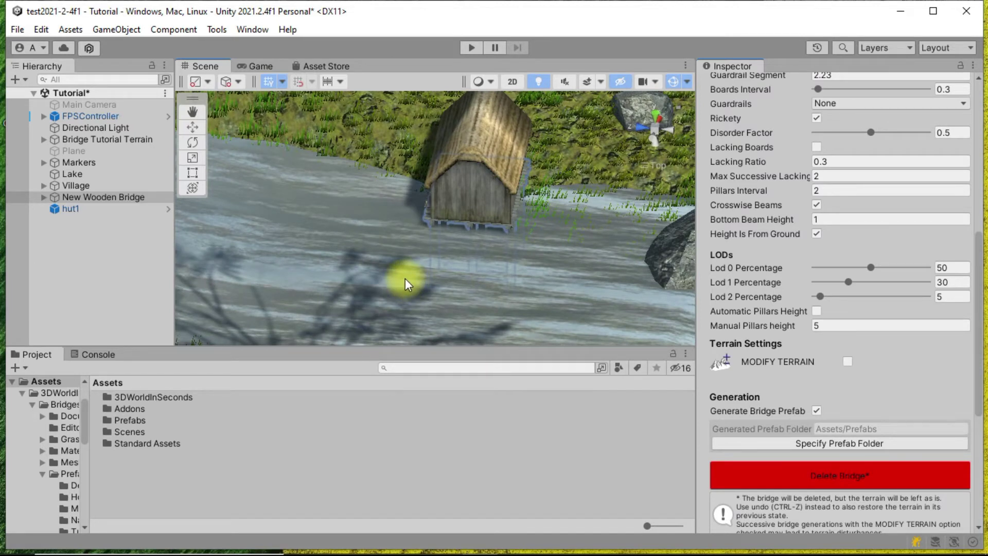
left_click(71, 208)
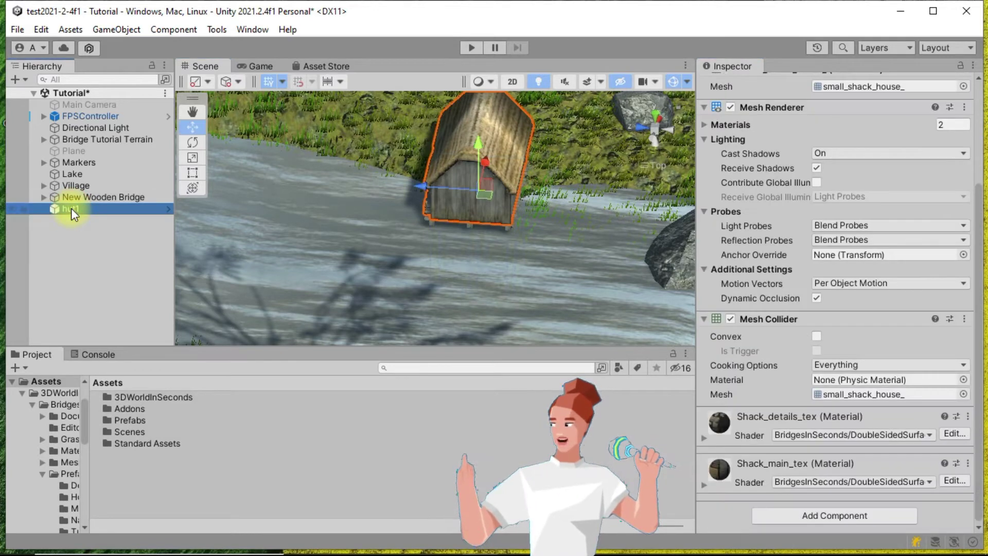
key("Delete")
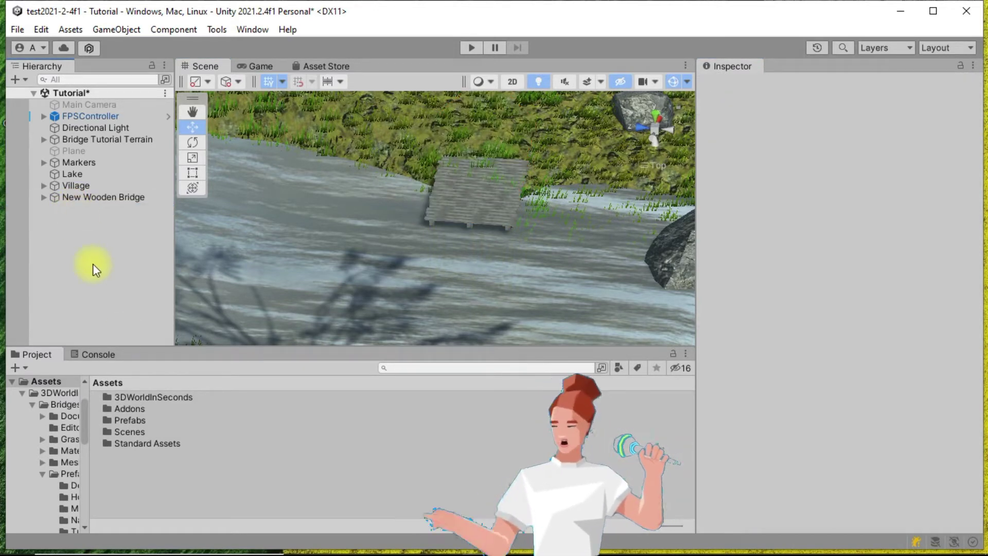
Add the generated bridge prefab from Assets/Prefabs to the scene hierarchy and frame it in the Scene view.
double_click(138, 419)
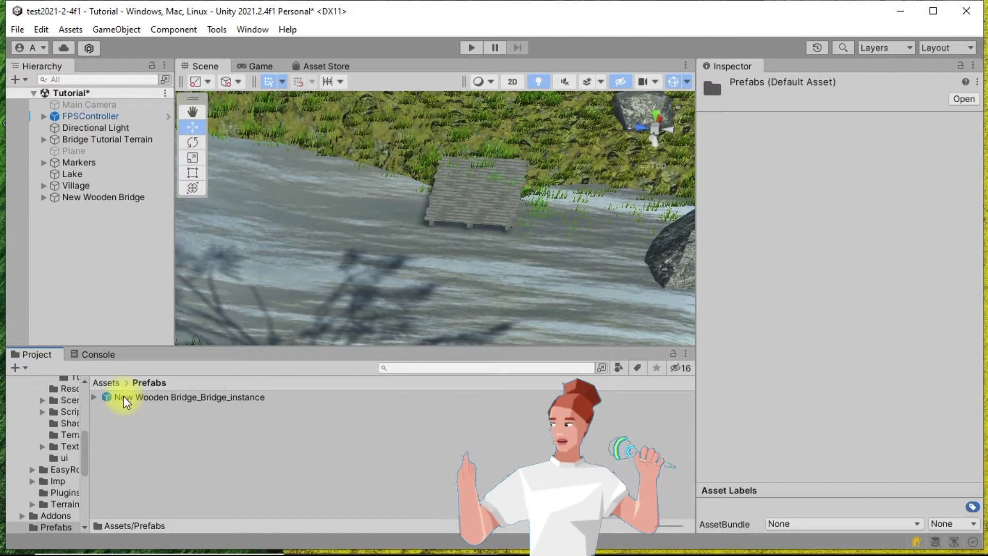
left_click_drag(129, 398, 124, 252)
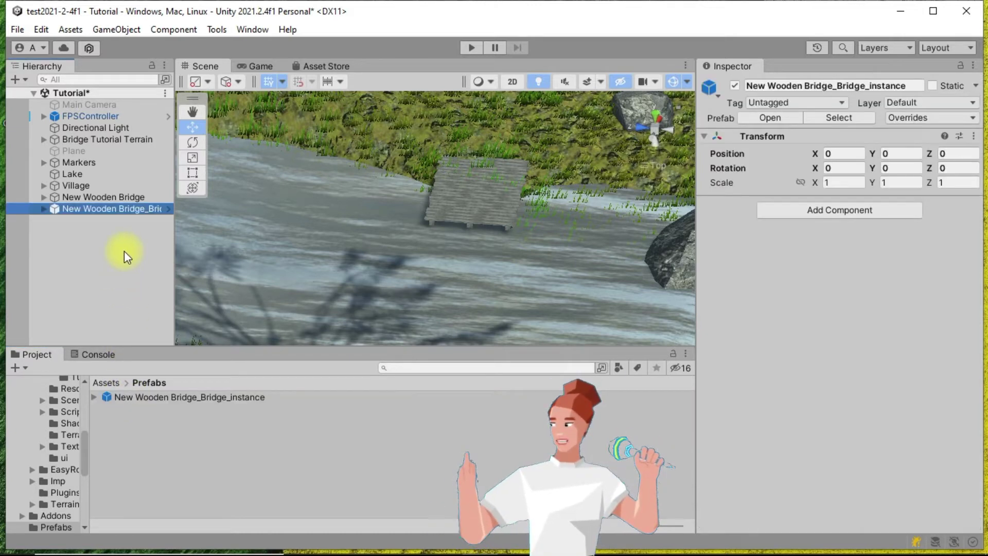
double_click(66, 209)
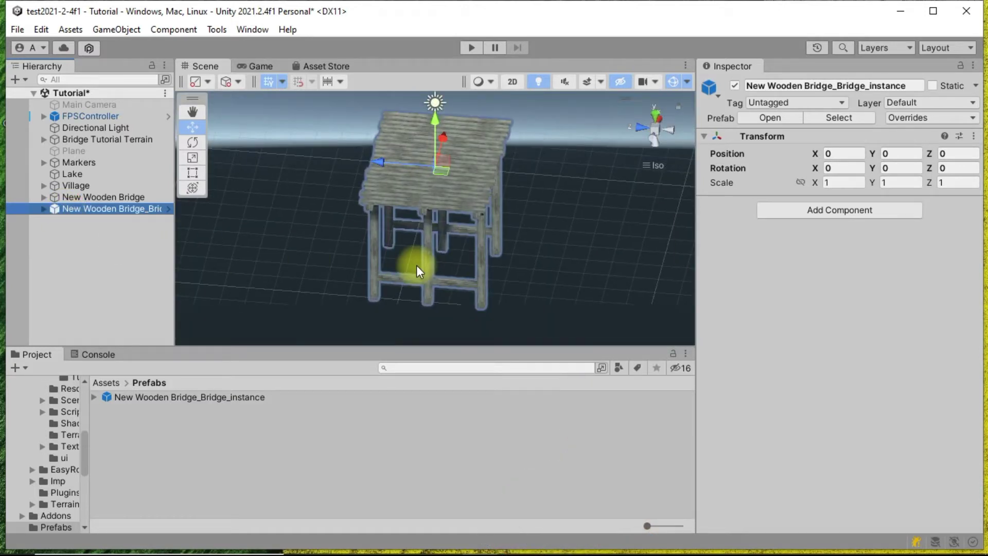
Add the hut1 prefab from 3DWorldInSeconds/Bridges/Prefabs/Houses to the scene and check its fit on the platform from the front.
left_click(106, 383)
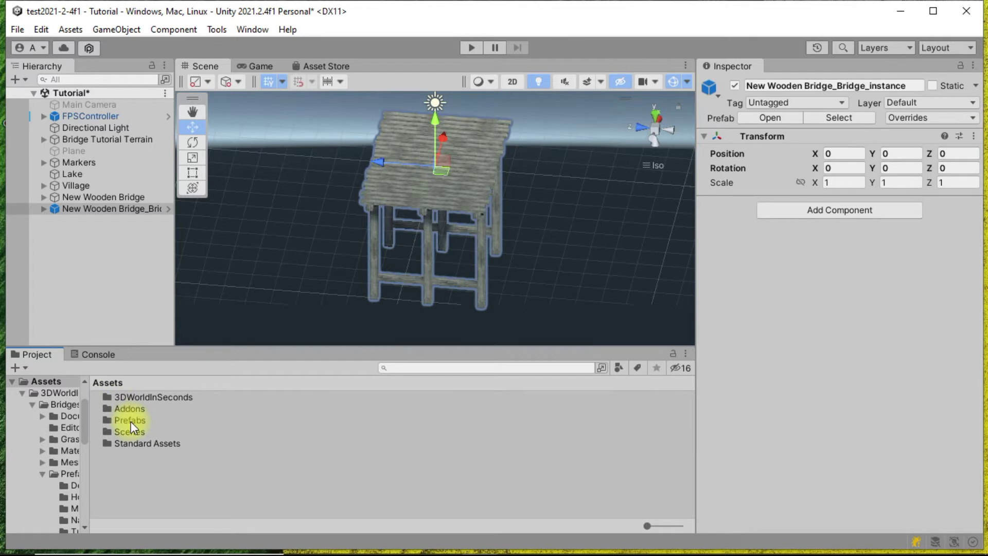
double_click(144, 397)
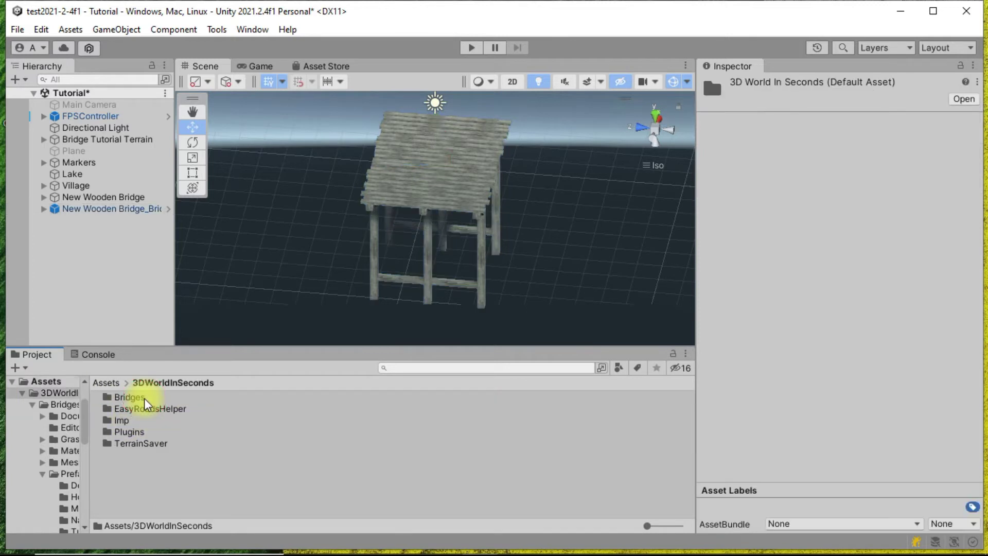
double_click(139, 397)
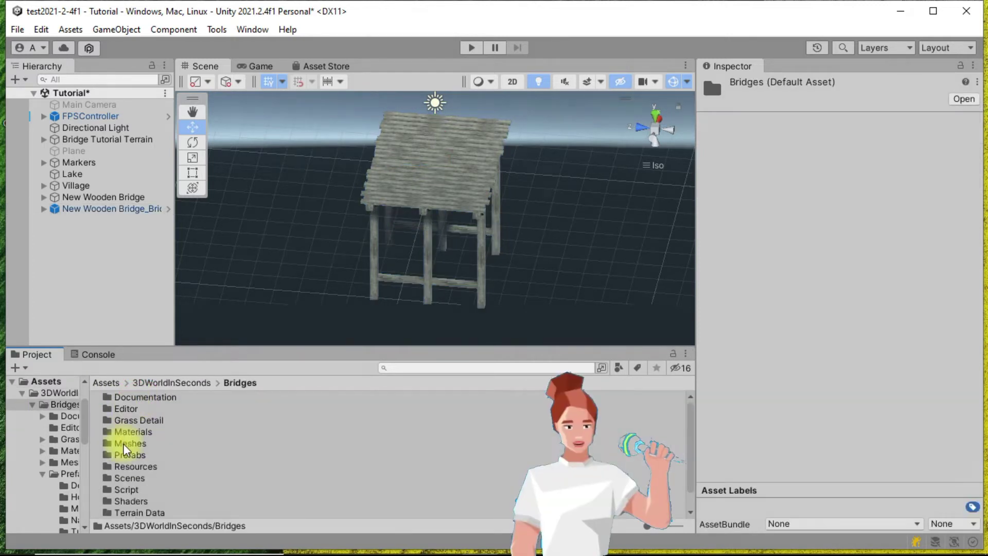
double_click(133, 455)
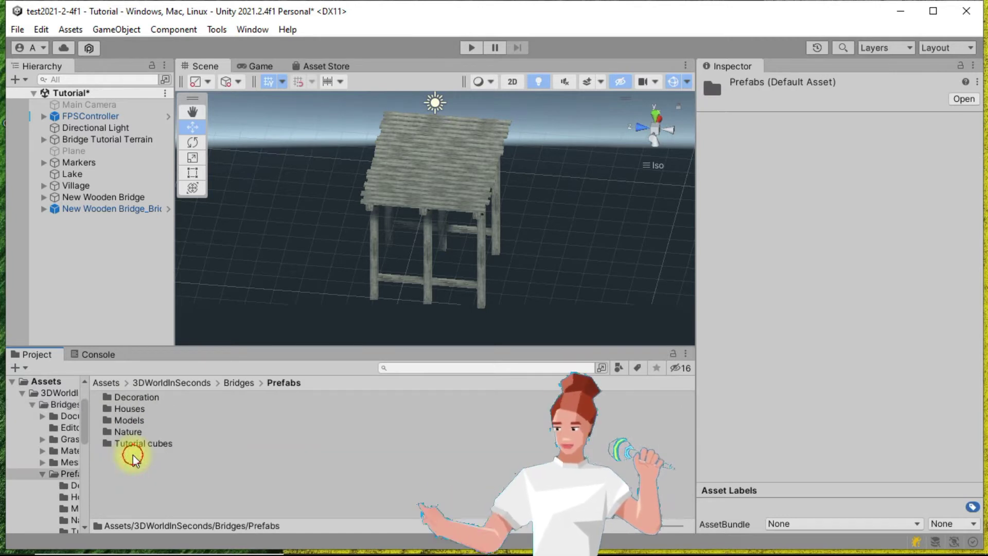
double_click(133, 408)
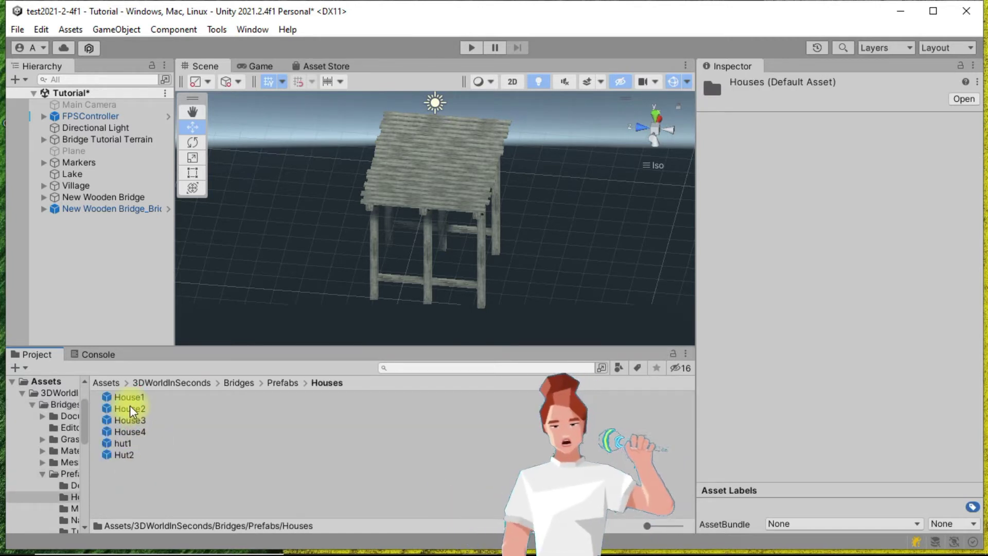
left_click_drag(106, 442, 103, 233)
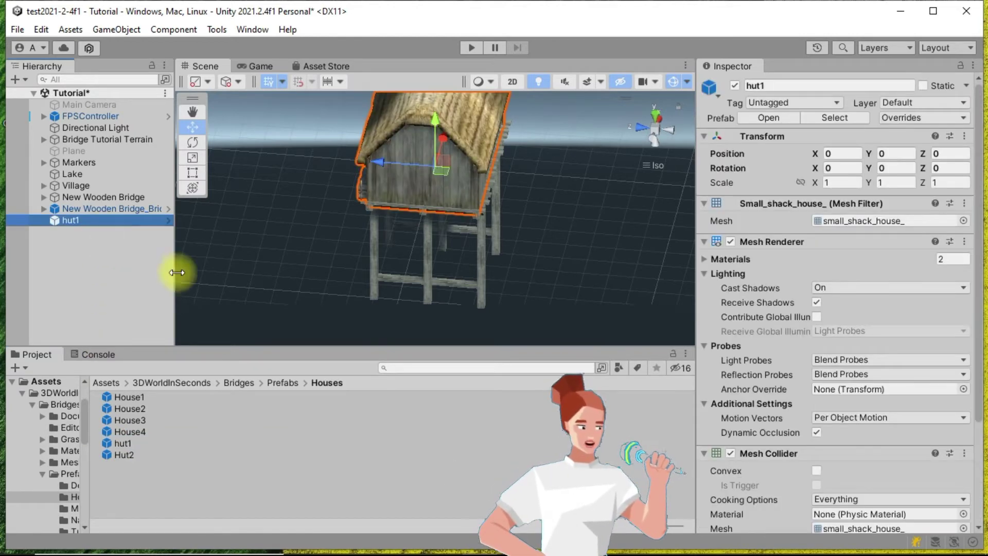
left_click_drag(574, 240, 371, 283, "alt")
left_click_drag(431, 298, 456, 284, "alt")
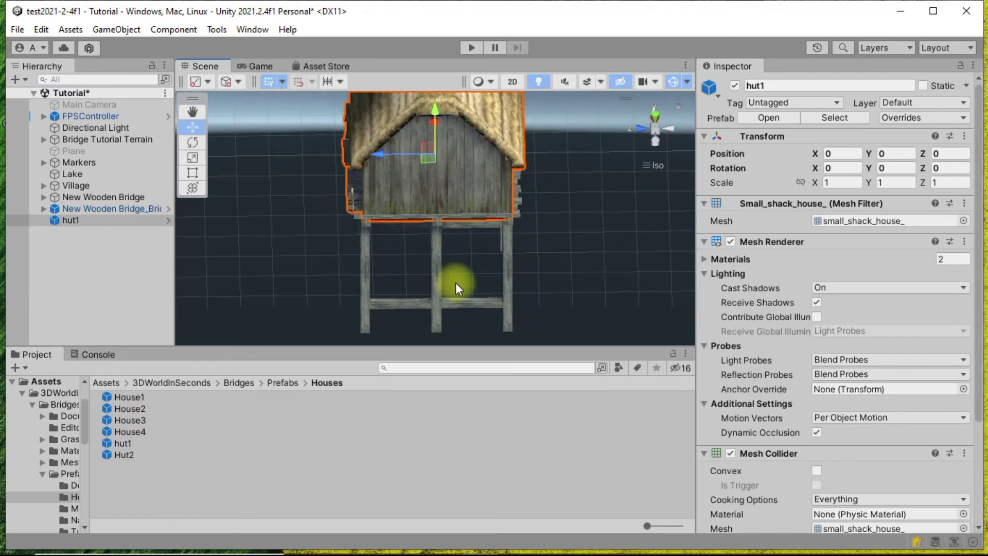
Shift the generated bridge instance along Z to 0.28 to centre it under the hut, and inspect the fit from several sides.
left_click(119, 208)
left_click_drag(381, 153, 372, 155)
left_click_drag(597, 265, 484, 267, "alt")
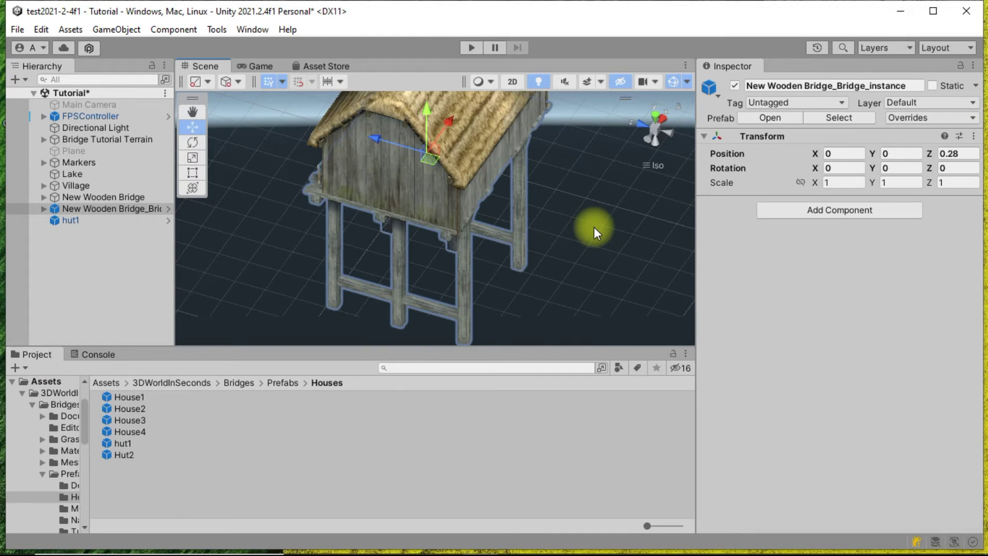
left_click_drag(592, 224, 495, 253, "alt")
left_click_drag(599, 230, 494, 230, "alt")
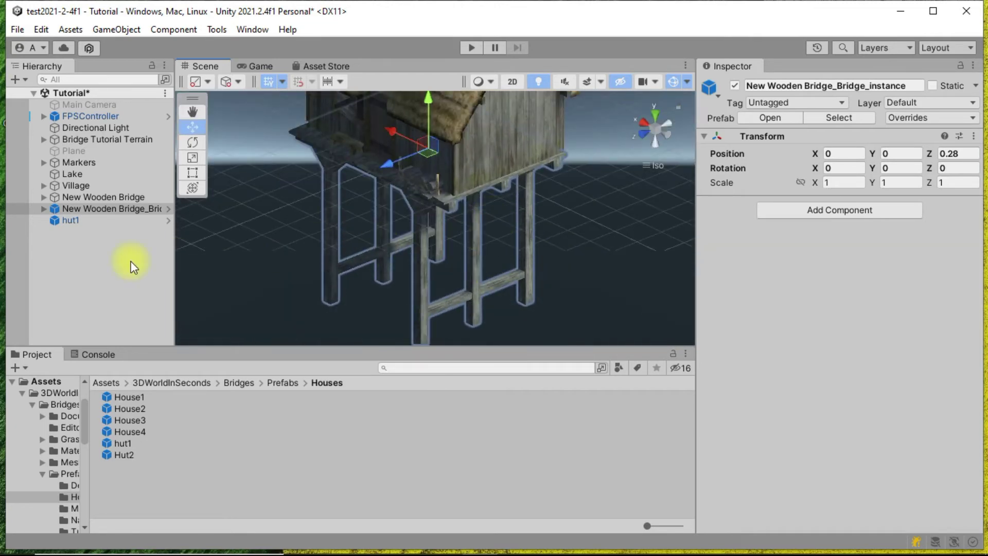
Make the generated bridge instance a child of hut1 and unpack the hut1 prefab instance.
left_click(71, 221)
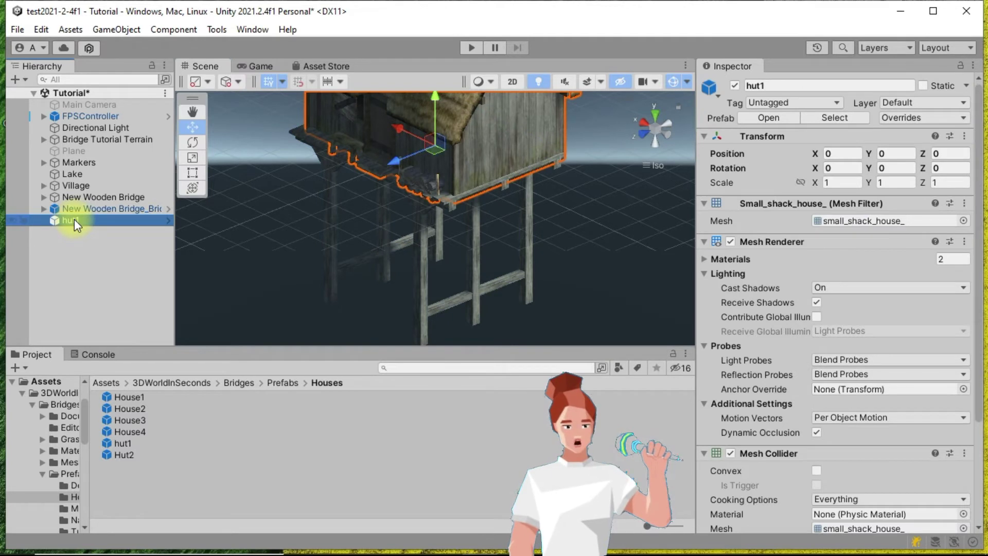
mouse_move(78, 225)
left_mouse_down()
mouse_move(84, 209)
mouse_move(85, 220)
left_mouse_up()
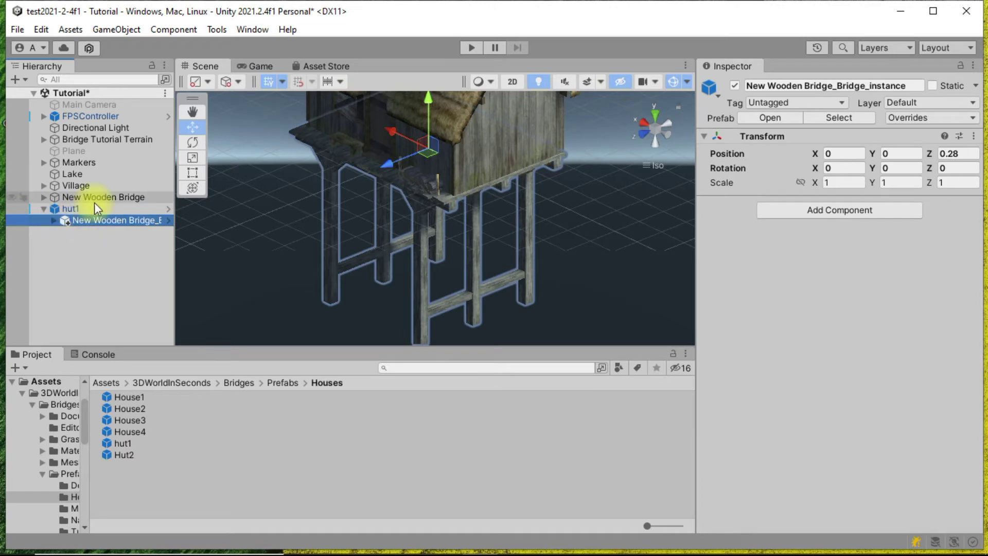
left_click(56, 208)
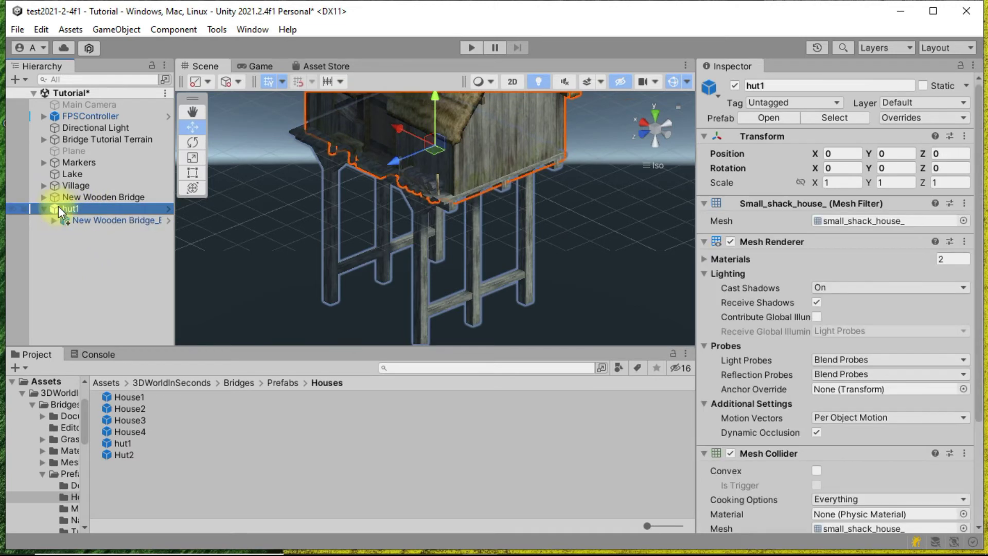
right_click(60, 208)
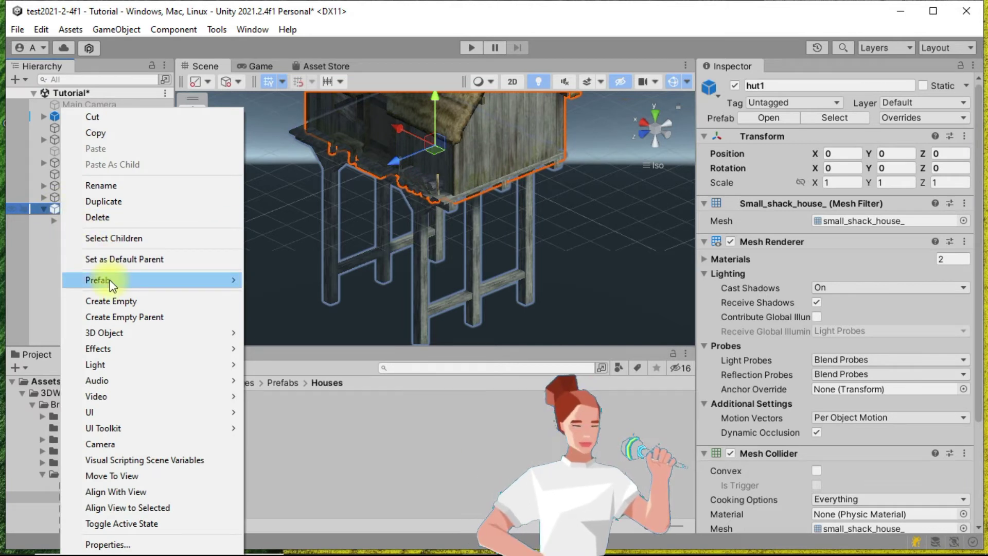
mouse_move(110, 280)
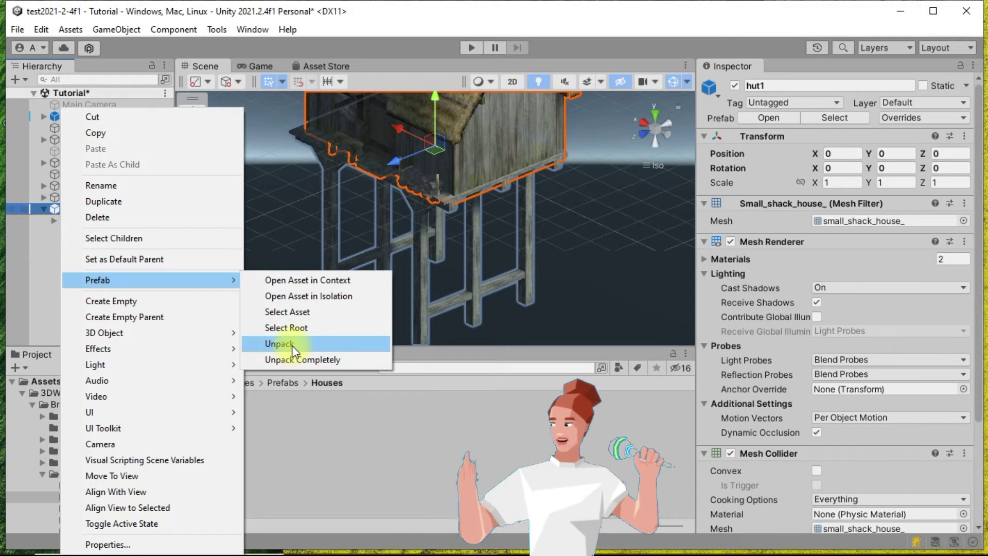
left_click(295, 358)
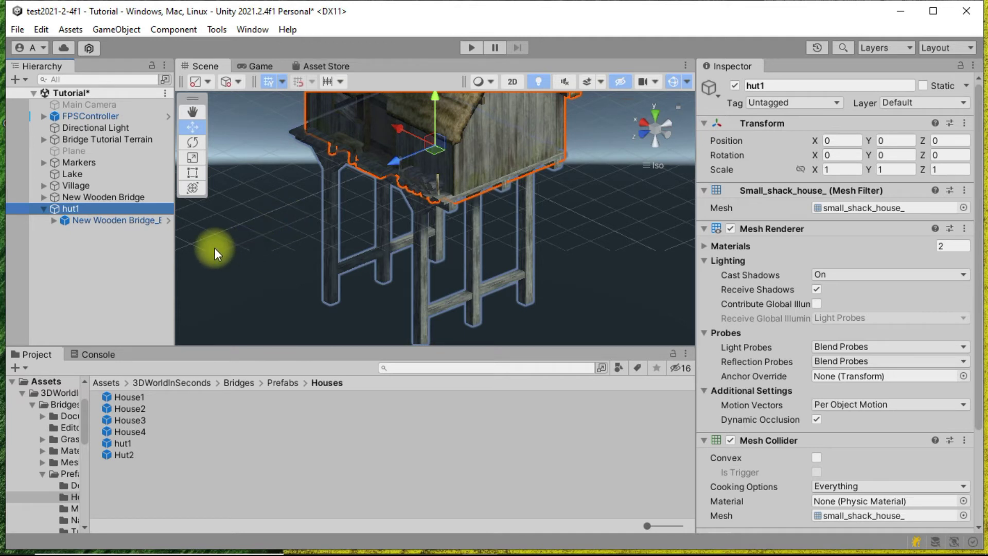
Save the combined hut1 object as a new prefab in Assets/Prefabs and delete its instance from the scene.
left_click(111, 382)
left_click(133, 420)
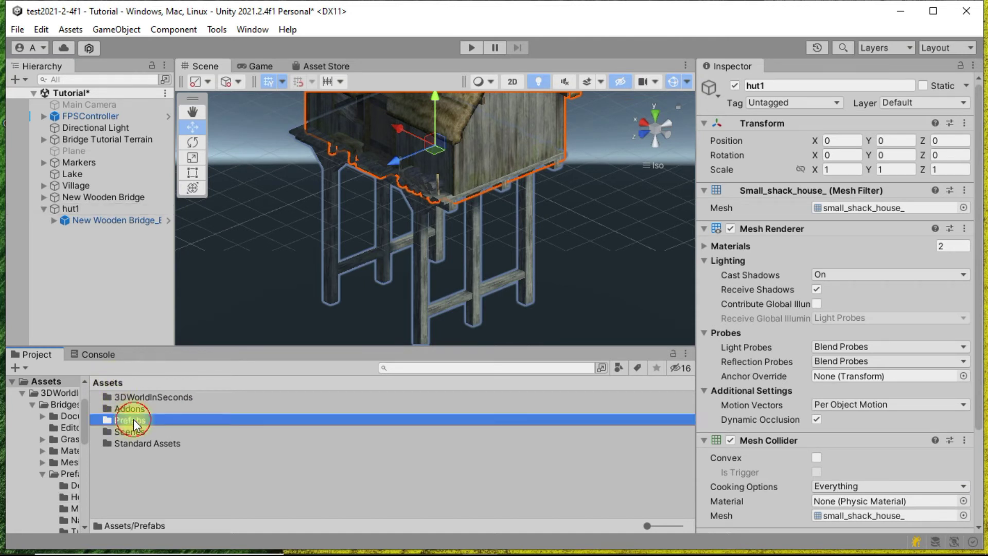
double_click(133, 420)
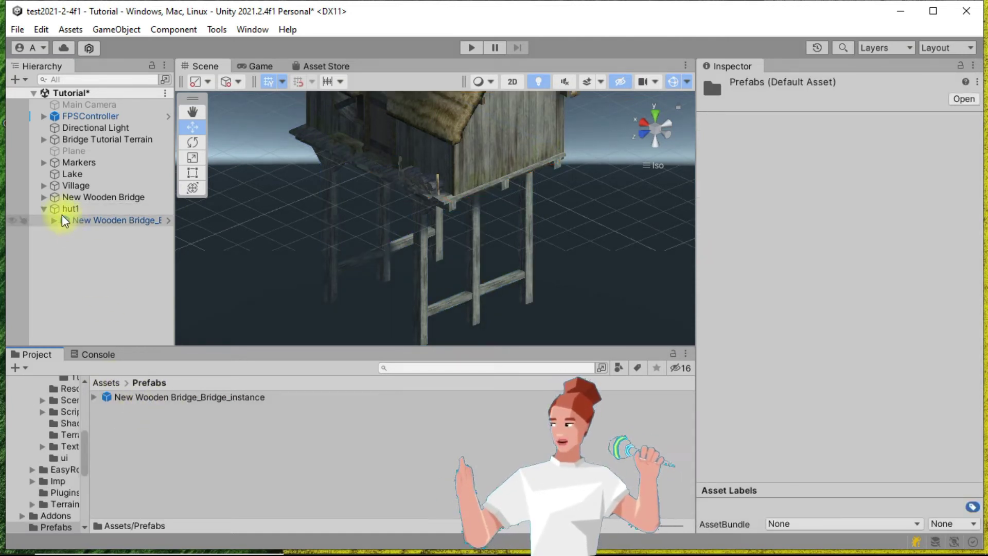
left_click_drag(54, 208, 156, 450)
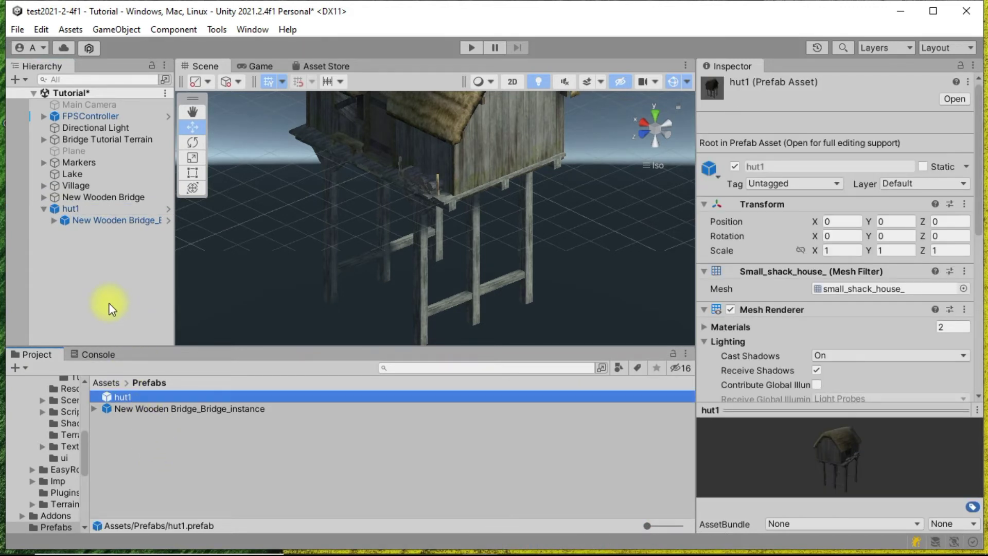
left_click(57, 208)
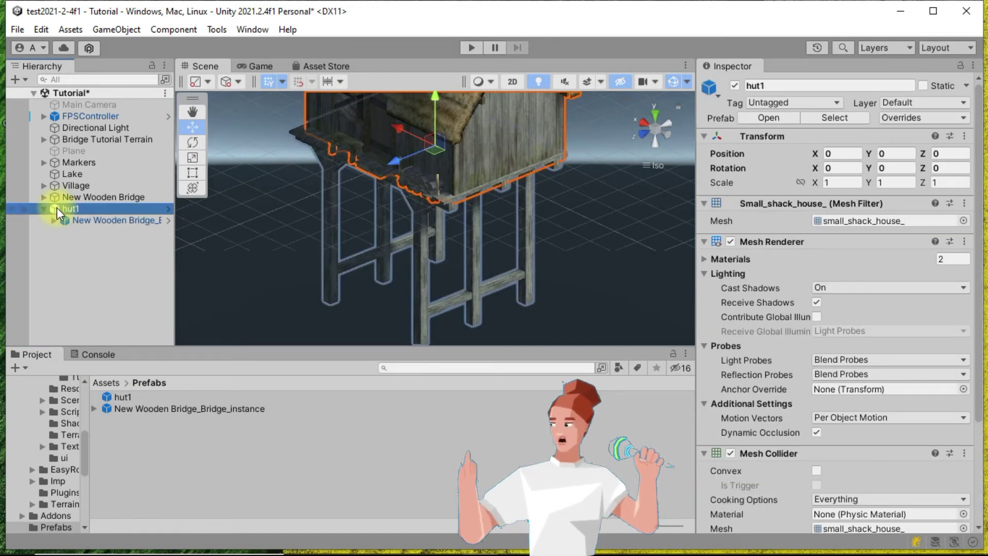
key("Delete")
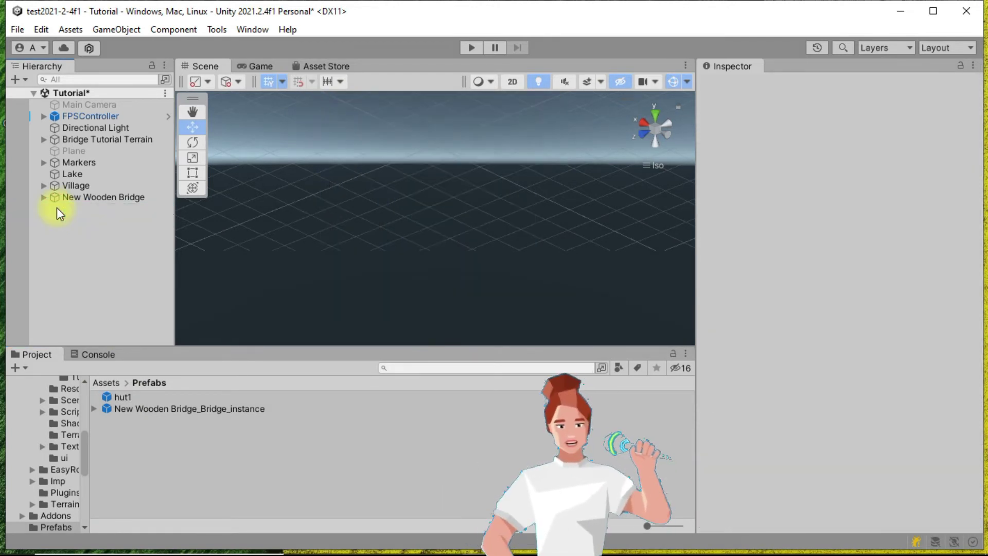
Frame the New Wooden Bridge platform at the river's edge and deactivate the object.
double_click(110, 198)
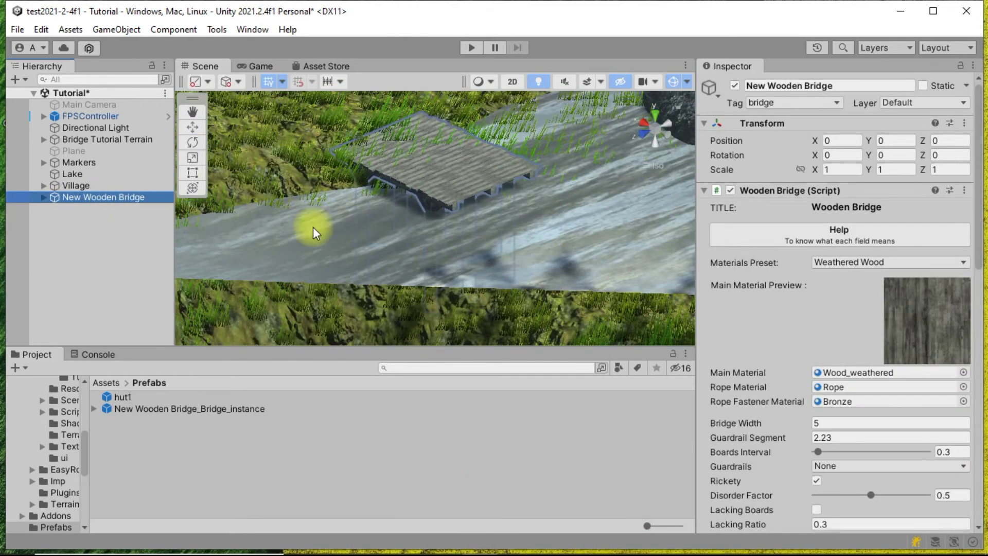
left_click_drag(335, 236, 374, 309, "alt")
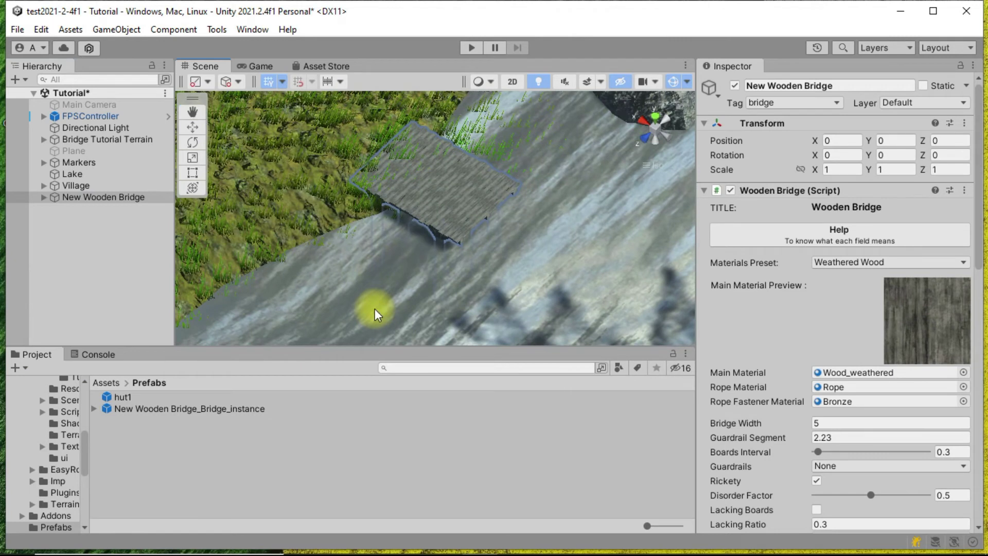
left_click(98, 198)
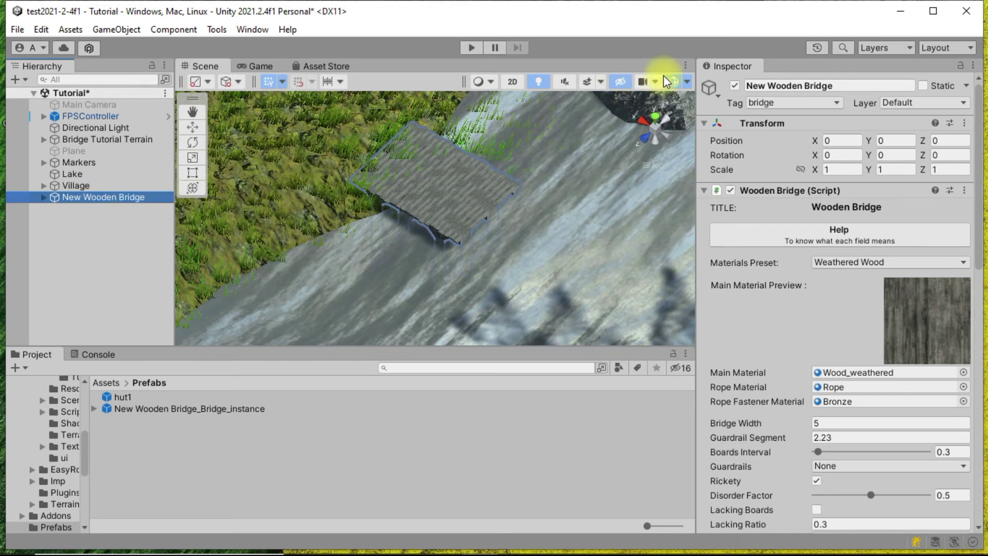
left_click(736, 86)
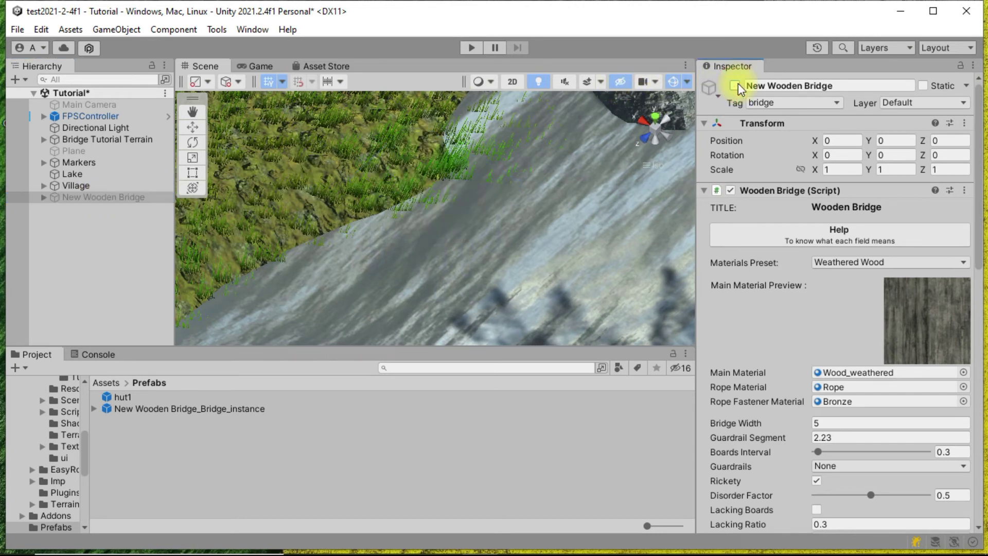
Rename the hut1 prefab in Assets/Prefabs to "hut1 on stilts".
left_click(110, 396)
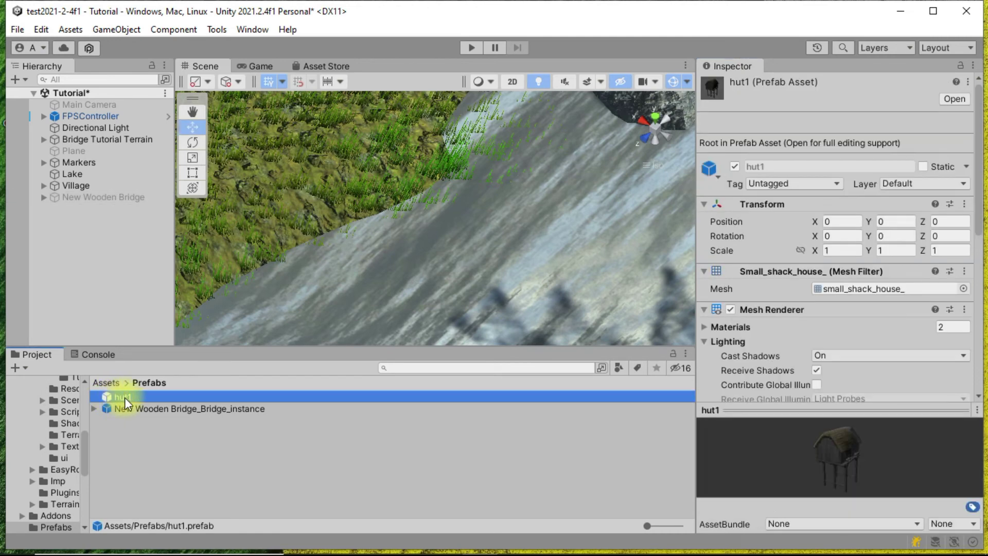
left_click(129, 400)
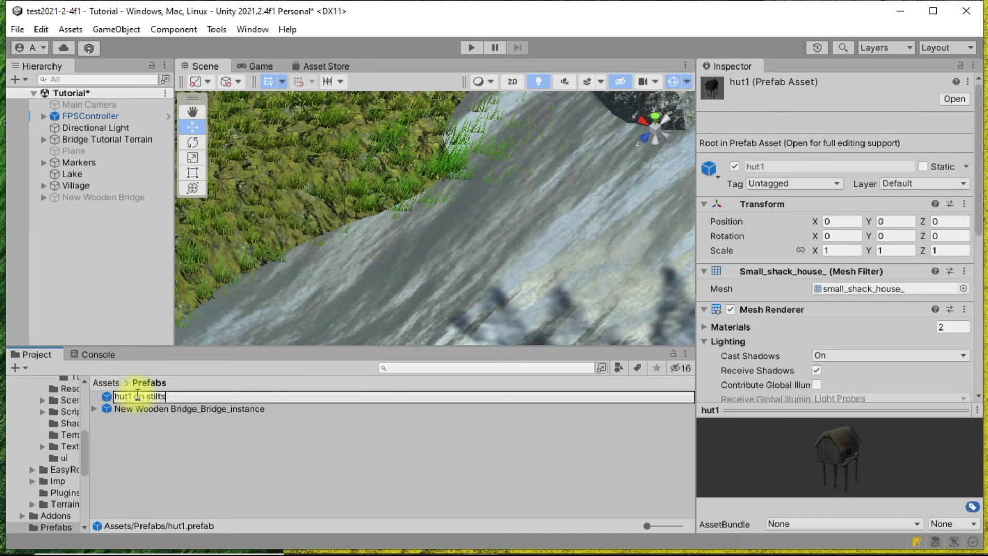
key("Return")
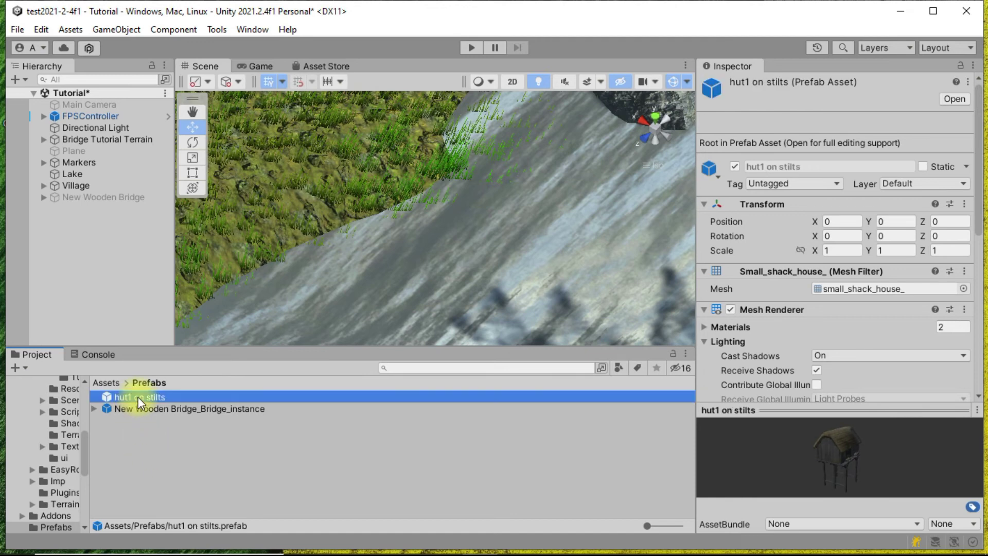
Place the hut1 on stilts prefab in the river near the grassy bank, raised to Y 905.86 and rotated 194.73 about Y.
left_click_drag(107, 399, 523, 257)
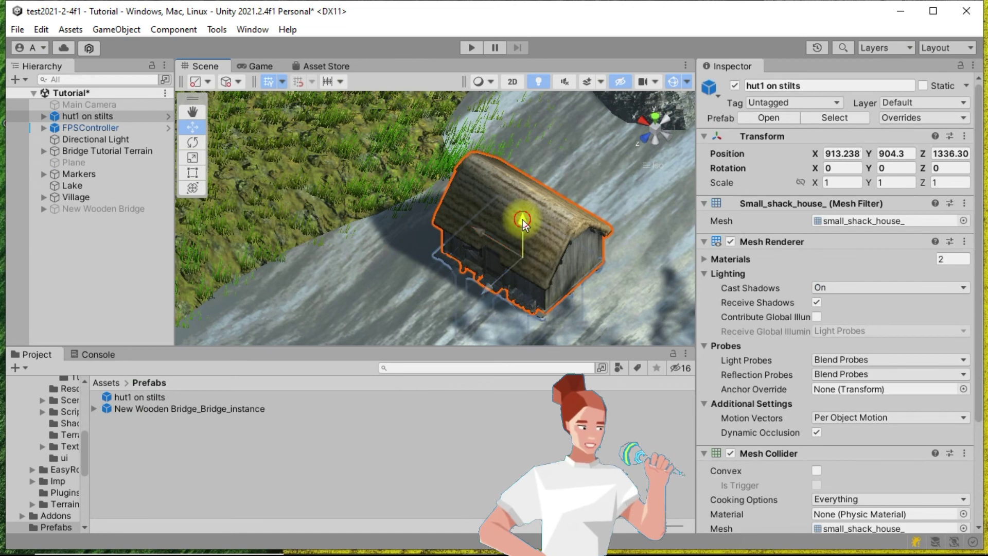
left_click_drag(524, 222, 524, 200)
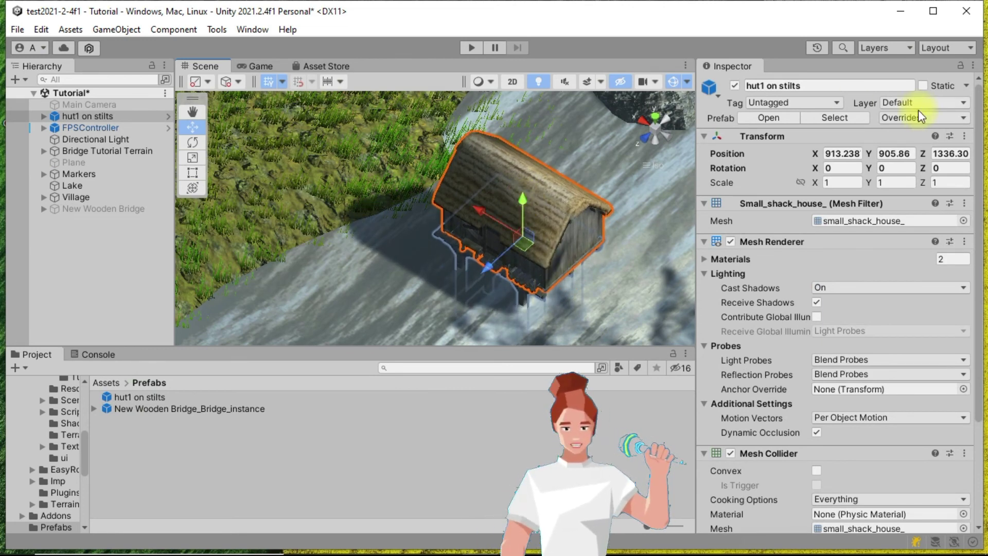
left_click_drag(868, 168, 7, 359)
middle_click_drag(566, 246, 427, 300)
scroll(428, 300, "up", 2)
scroll(479, 220, "up", 2)
left_click_drag(478, 221, 414, 270, "alt")
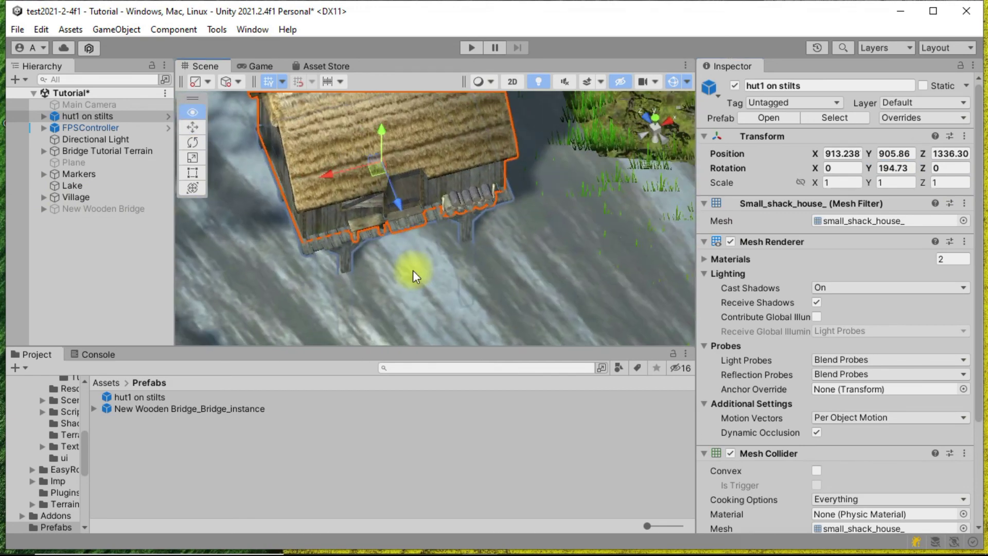
left_click(592, 227)
left_click_drag(588, 233, 360, 290, "alt")
scroll(360, 290, "up", 3)
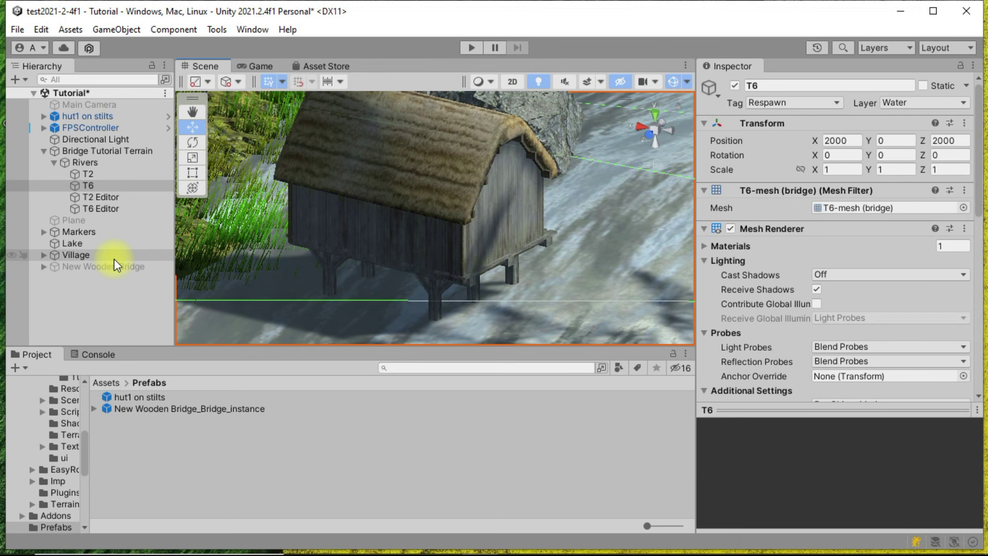
Delete the deactivated New Wooden Bridge from the scene and check the placed hut from its porch side.
left_click(119, 266)
key("Delete")
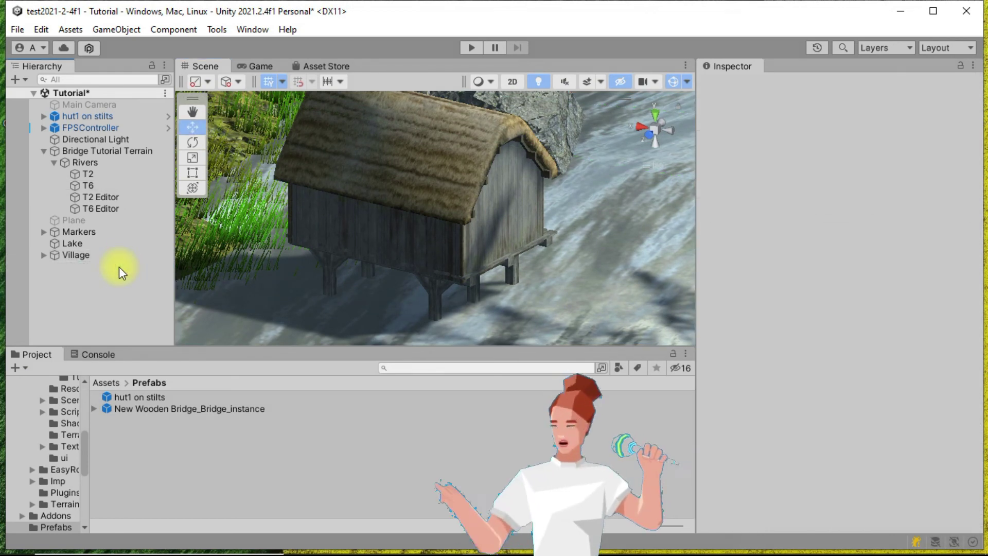
left_click_drag(388, 279, 380, 234, "alt")
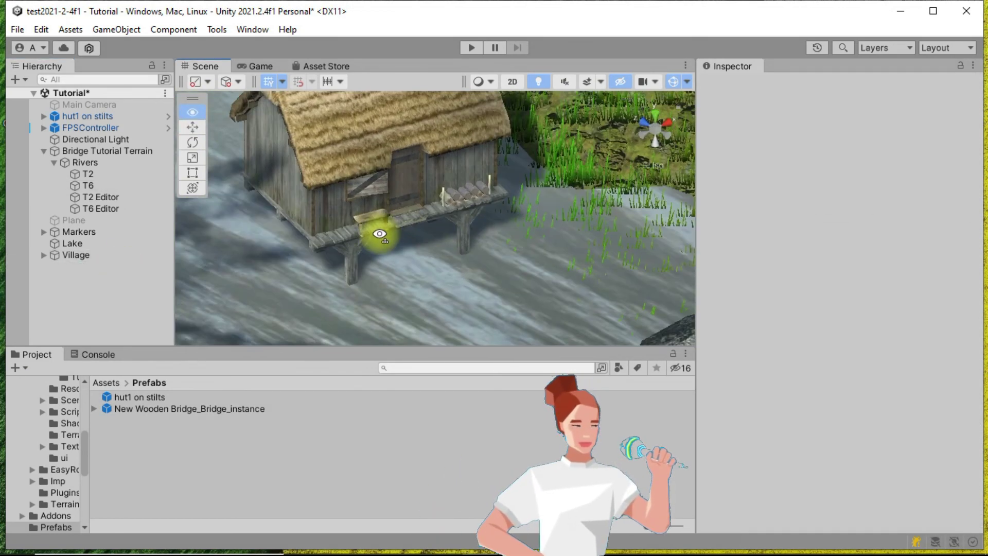
mouse_move(471, 243)
left_mouse_down("alt")
mouse_move(452, 220)
mouse_move(456, 243)
left_mouse_up("alt")
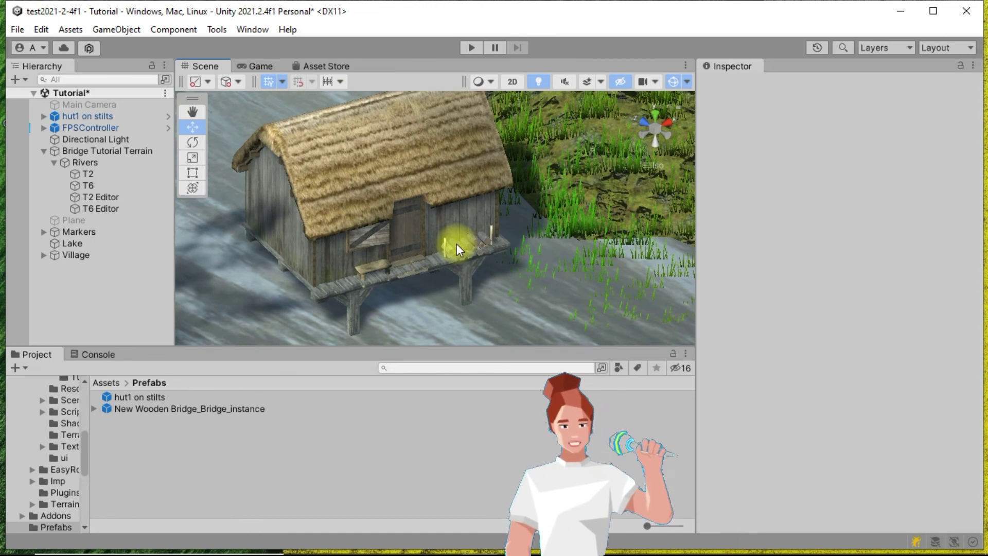